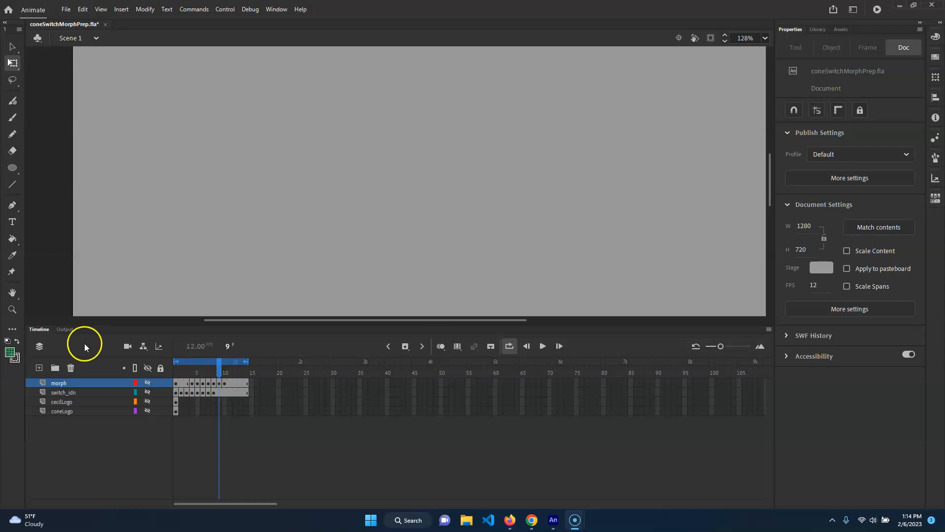
Step: Show the cecilLogo and coneLogo layers, view the artwork on frame 1, and turn off loop playback
left_click(146, 403)
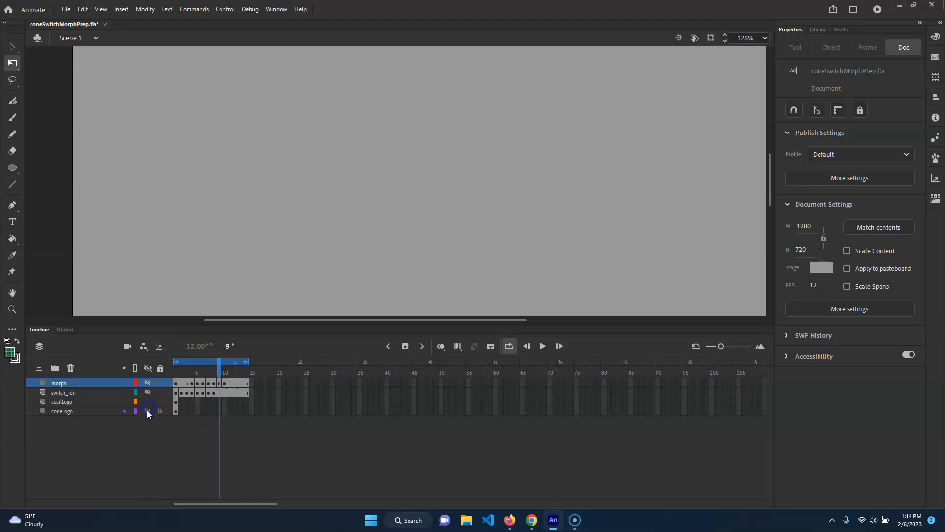
scroll(539, 233, "down", 3)
scroll(538, 234, "up", 4)
scroll(537, 235, "down", 2)
left_click_drag(661, 280, 571, 188)
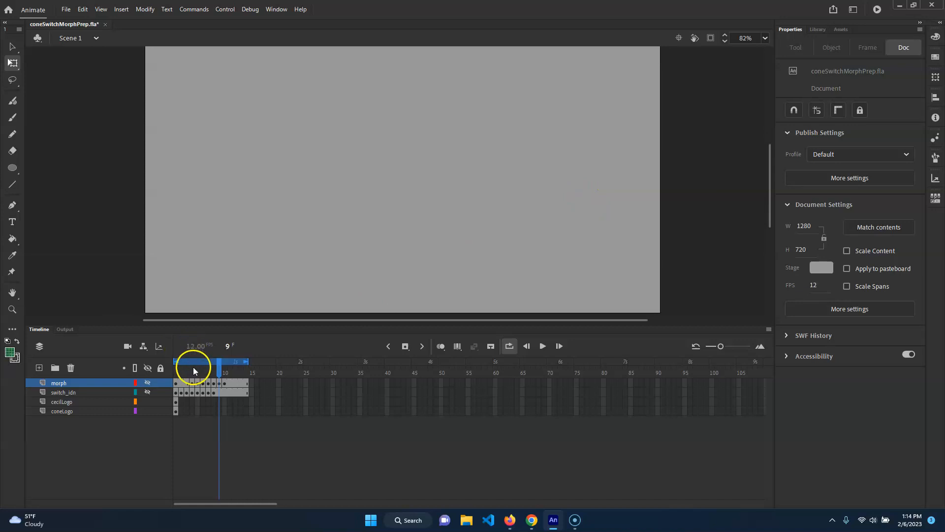
left_click_drag(190, 372, 167, 368)
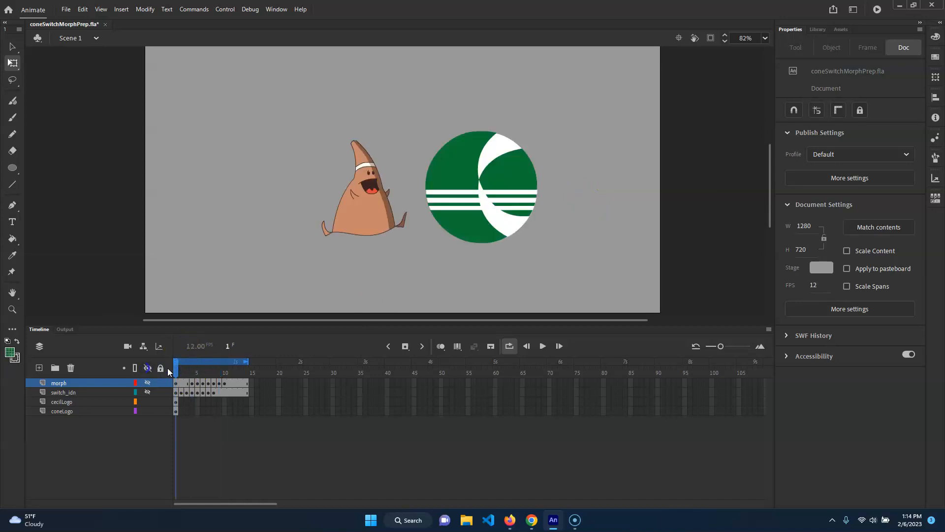
left_click(511, 346)
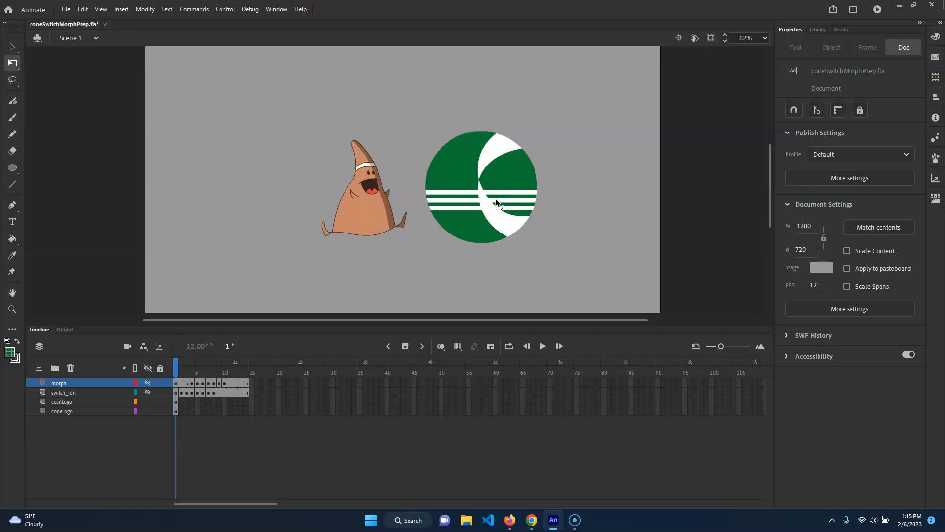
Step: Hide the cecilLogo and coneLogo layers, show the switch_idn layer, and preview its animation in a loop
left_click(143, 419)
left_click(147, 401)
left_click(147, 411)
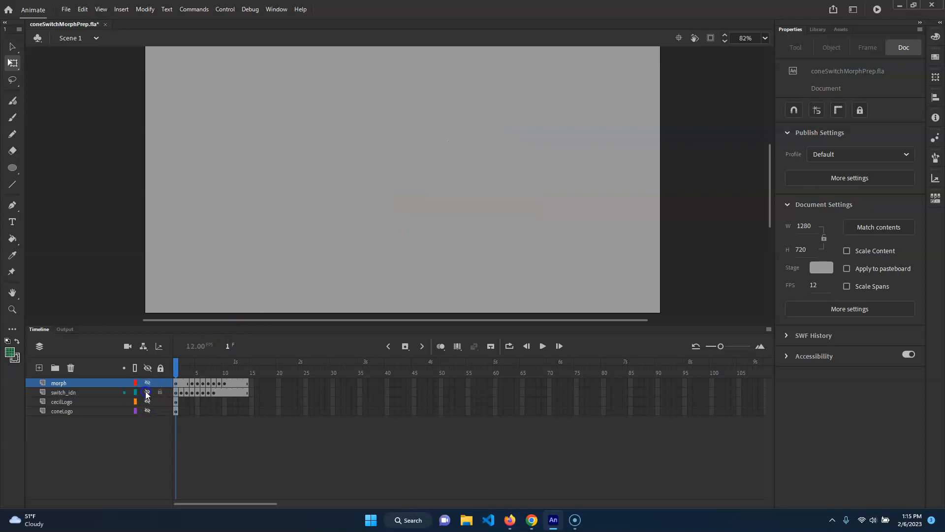
left_click(147, 392)
left_click(511, 347)
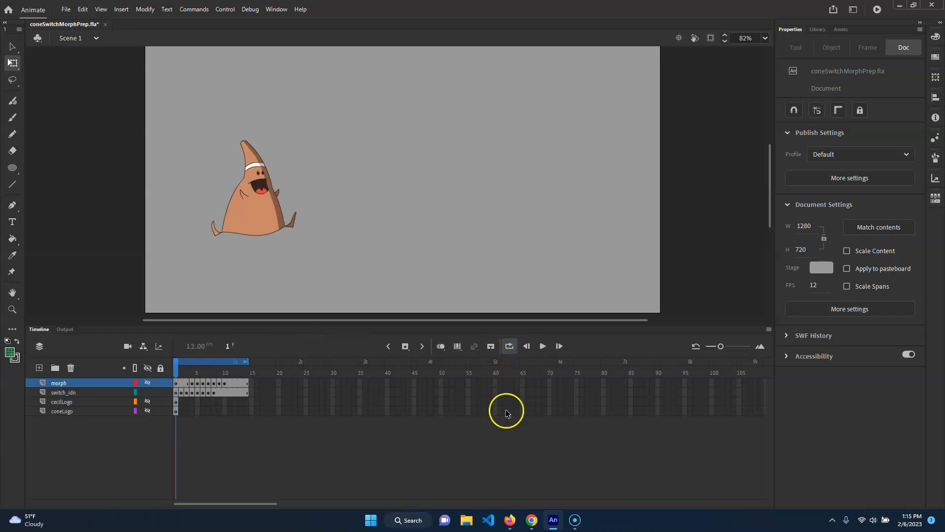
left_click(542, 347)
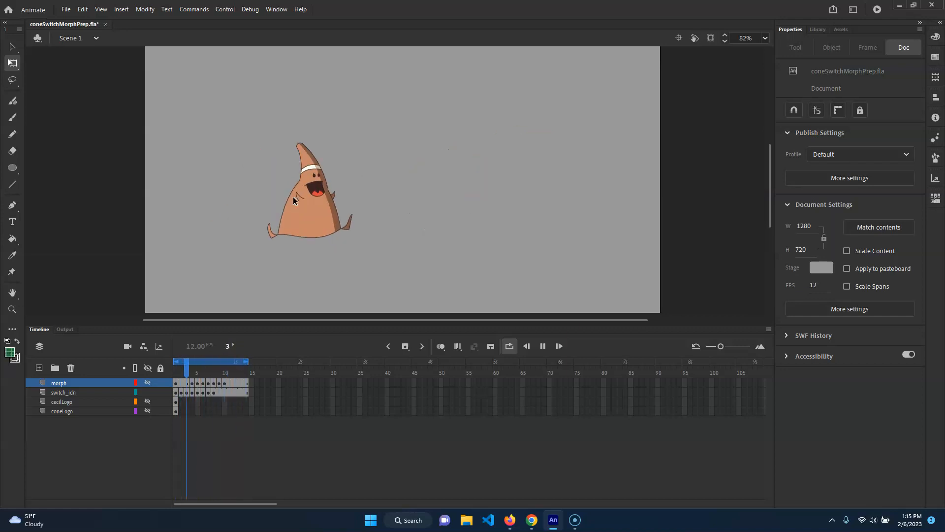
left_click(543, 346)
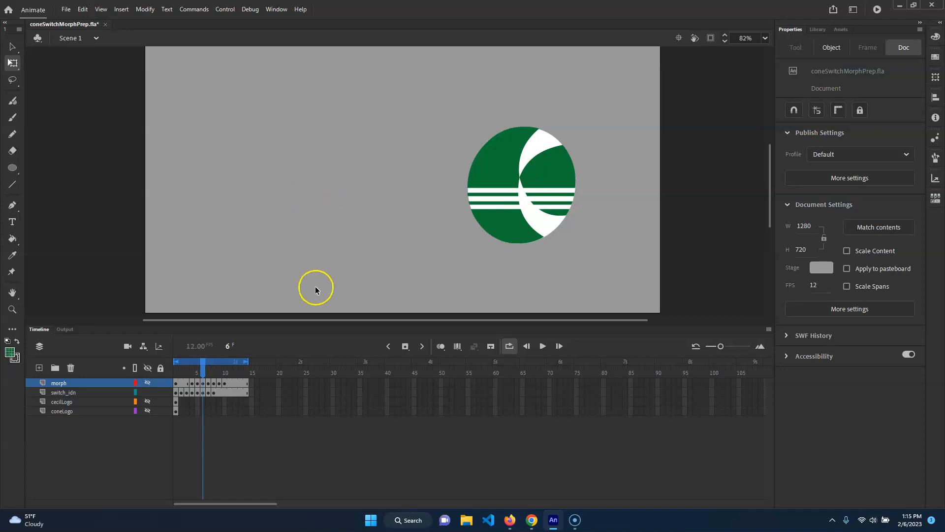
Step: Hide switch_idn and copy the frame 1 artwork of the cecilLogo and coneLogo layers, showing them only while copying
left_click_drag(197, 373, 177, 375)
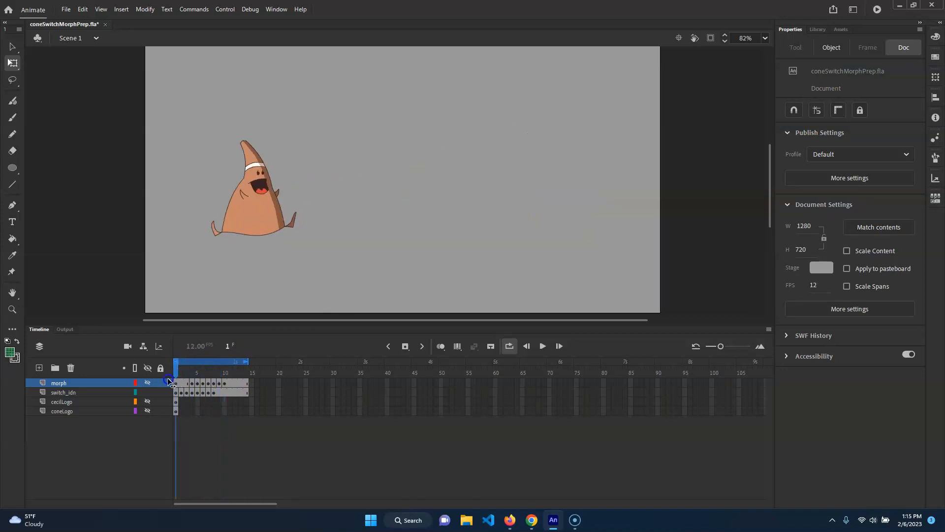
left_click(84, 401)
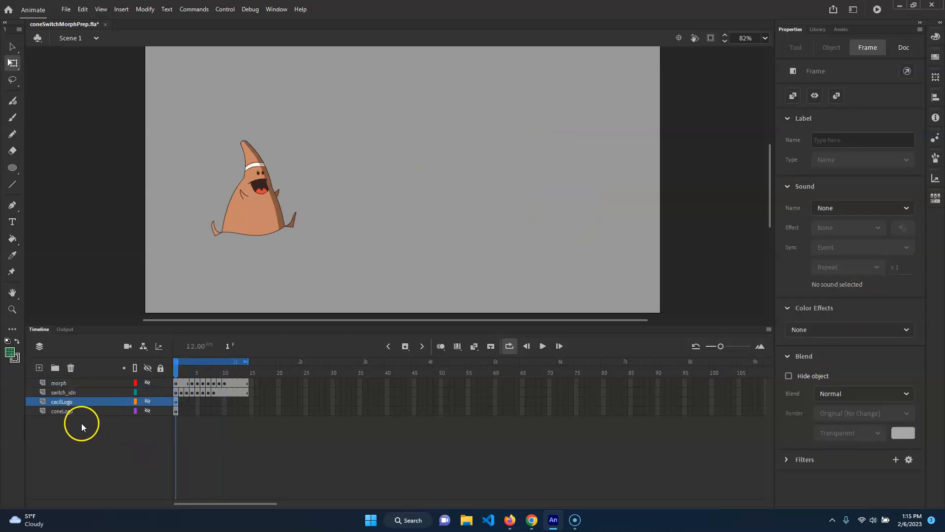
left_click(145, 392)
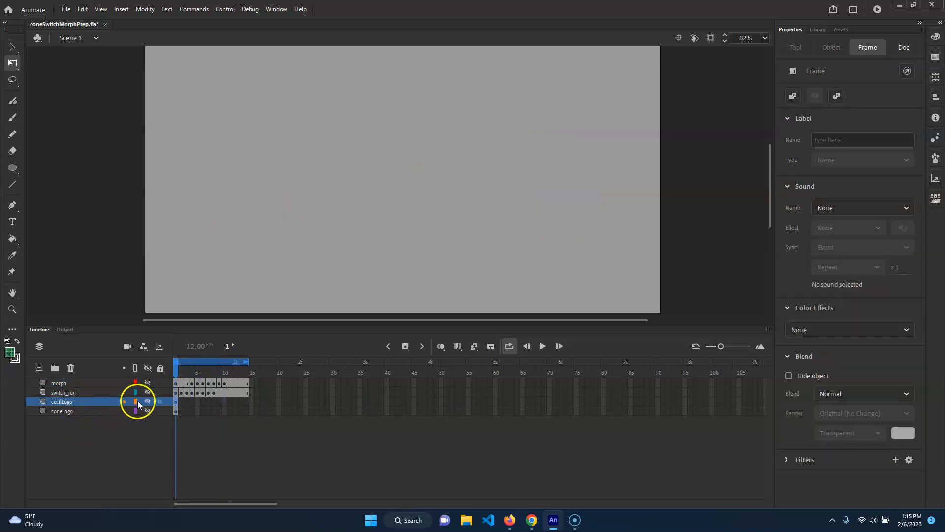
left_click(147, 411)
left_click_drag(654, 112, 249, 277)
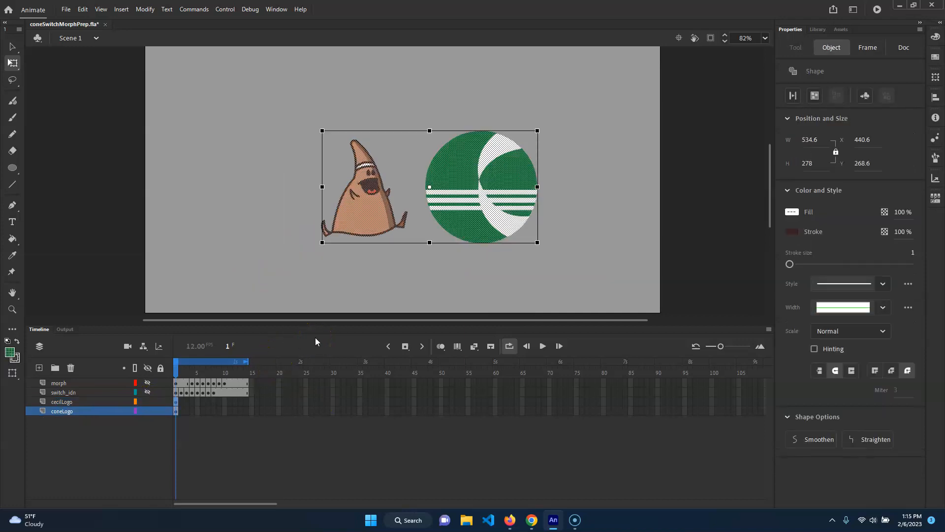
left_click(148, 402)
left_click(147, 410)
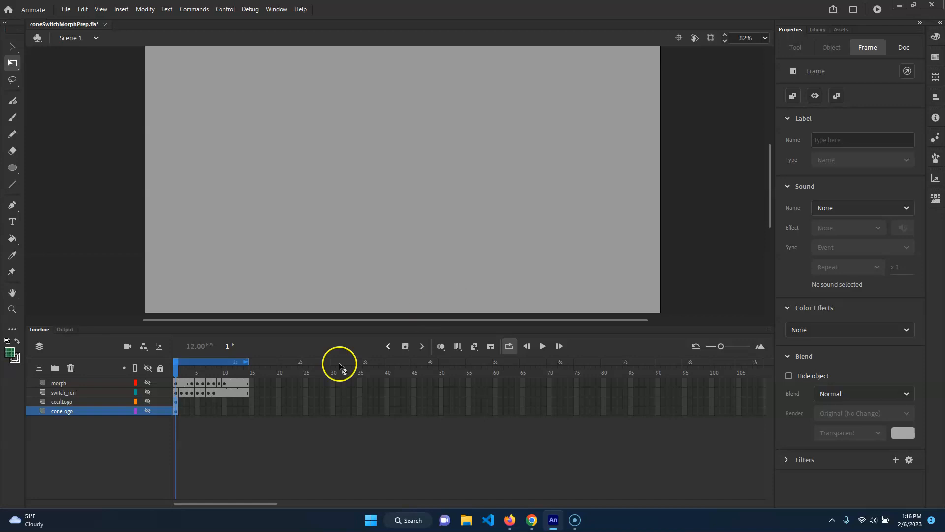
Step: Add a layer named coneToCecil above morph and paste the cone and circle logo onto it in place
left_click(67, 383)
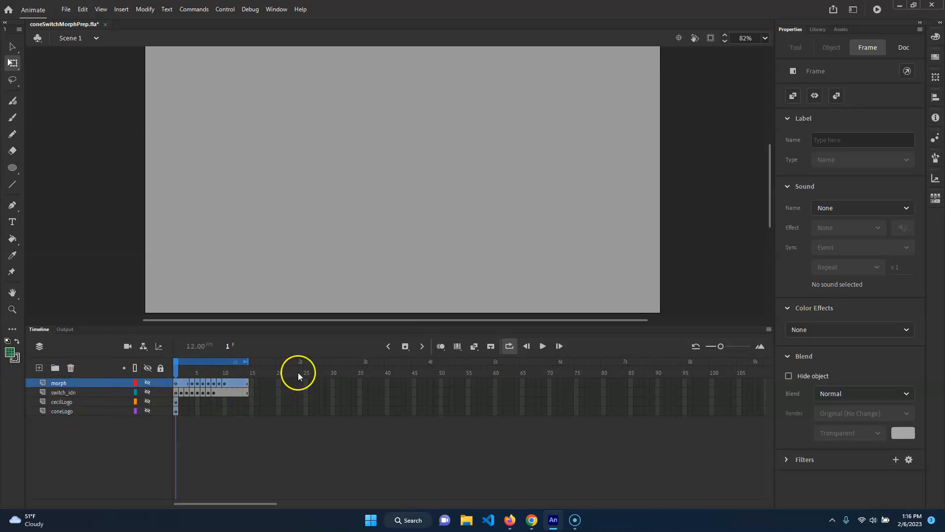
left_click(39, 367)
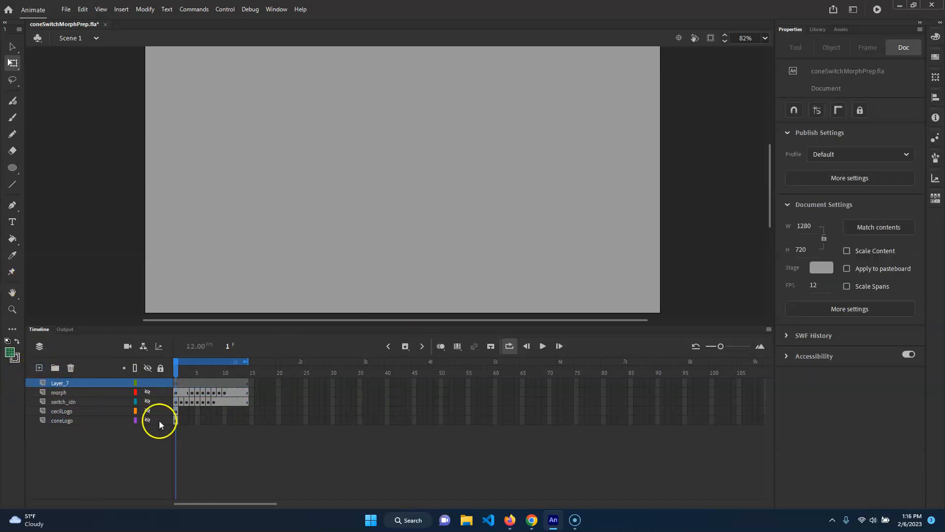
double_click(63, 384)
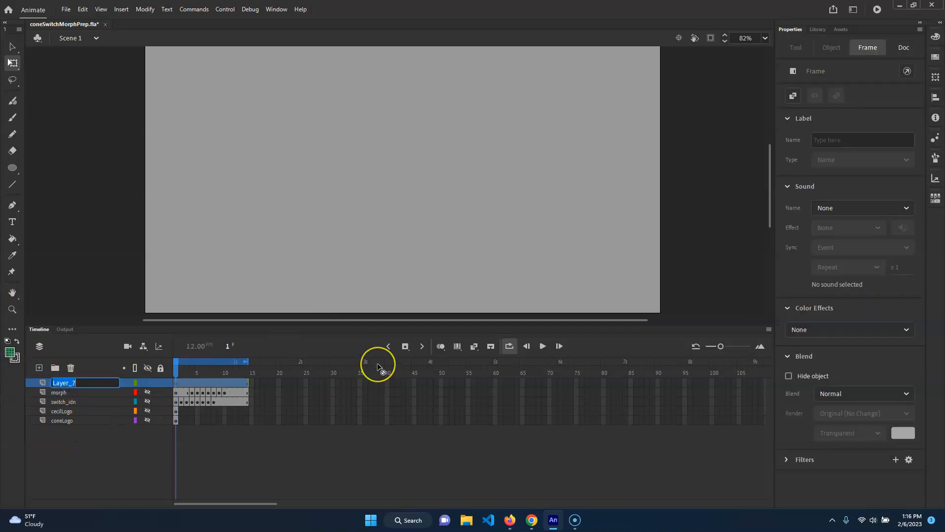
type("coneToCecil")
key("Return")
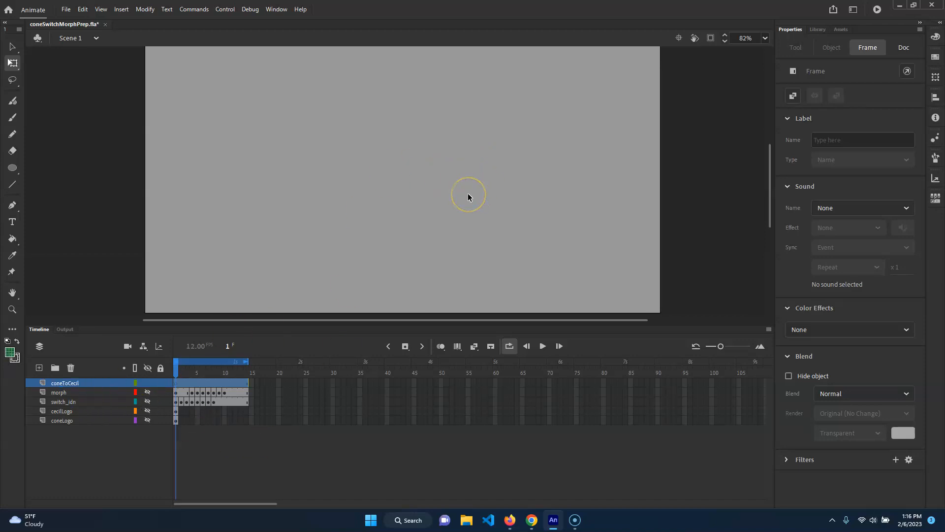
key("ctrl+shift+v")
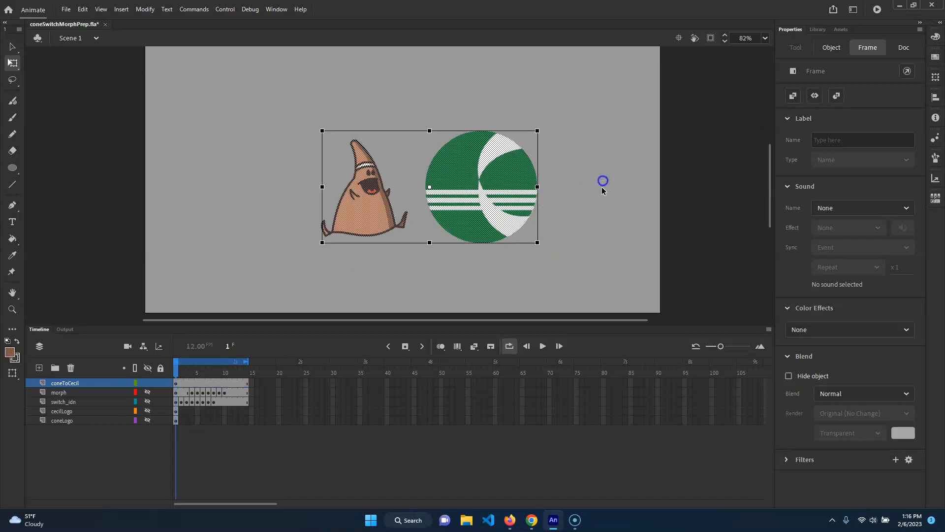
left_click(603, 181)
Step: Try to align the cone and circle logo to the horizontal center of the stage, and undo it
left_click_drag(610, 83, 205, 327)
left_click(144, 9)
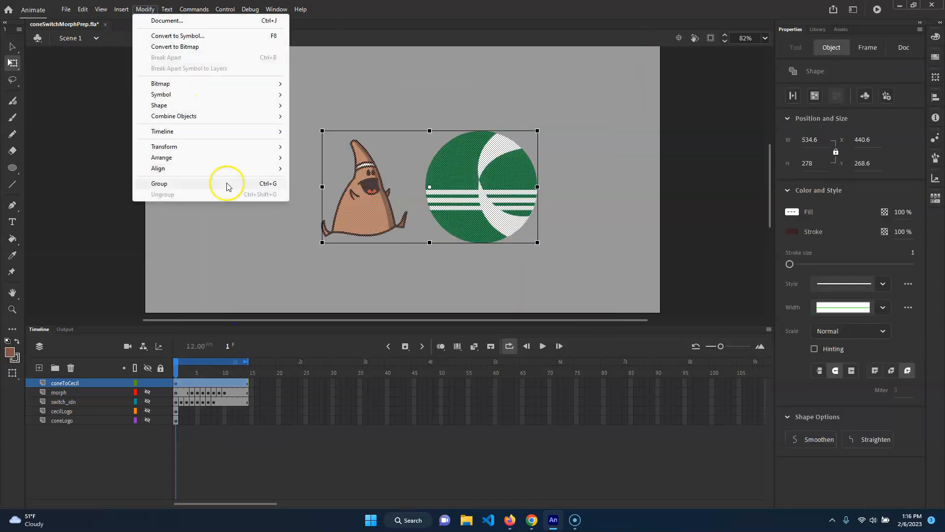
mouse_move(186, 171)
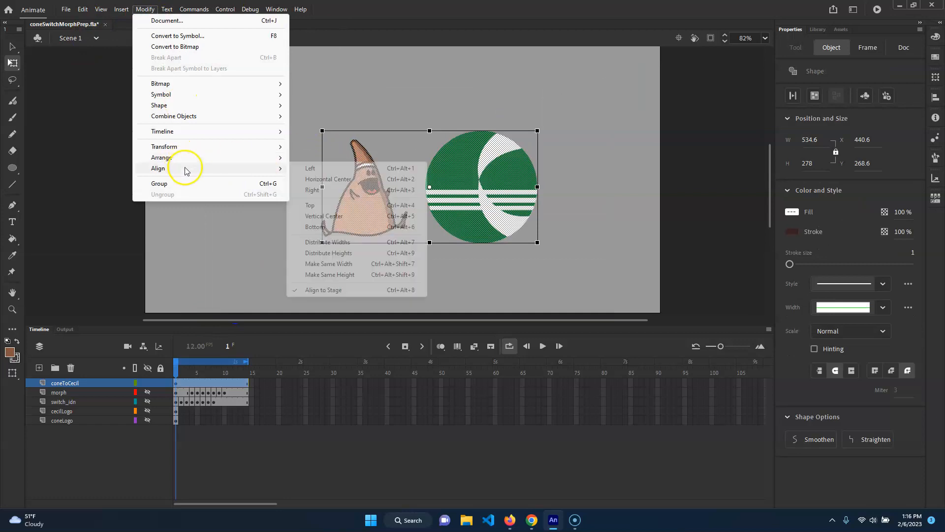
left_click(357, 183)
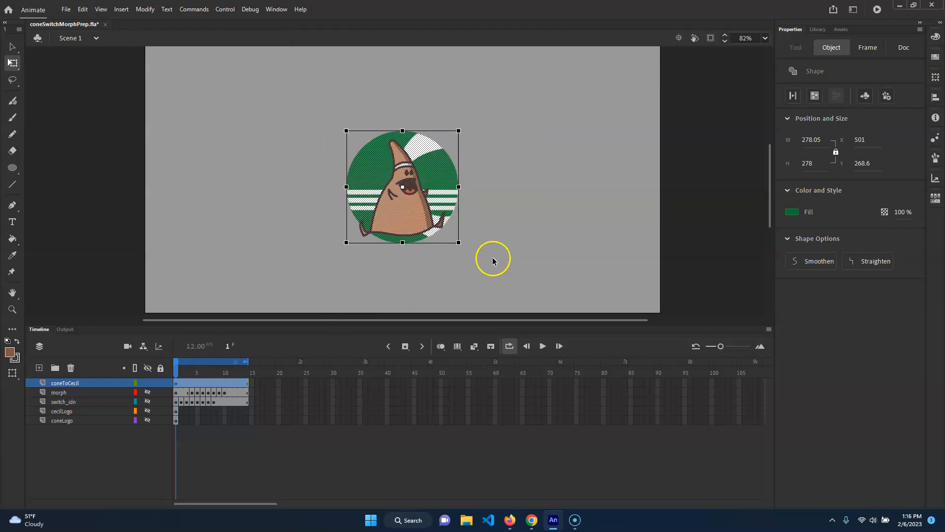
key("ctrl+z")
Step: Move the cone and circle logo together slightly up and to the left on the stage
left_click(217, 278)
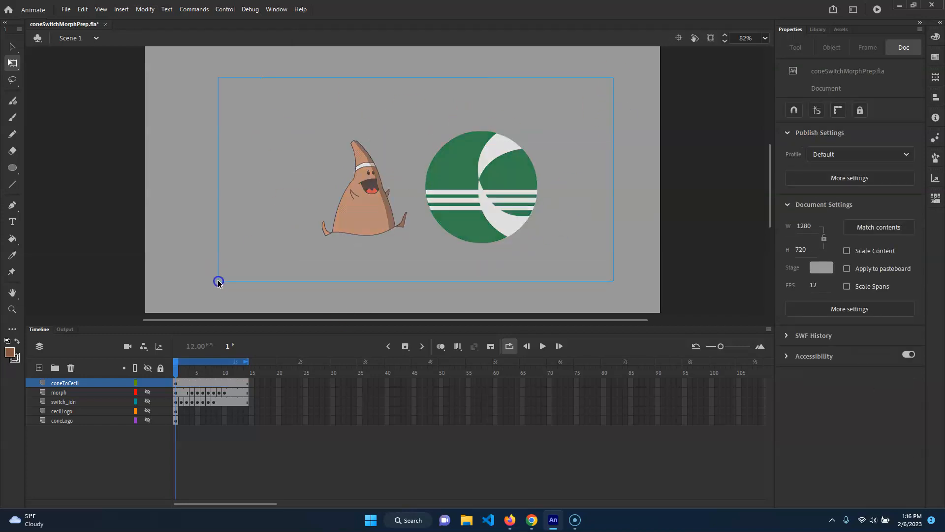
key("ctrl+a")
left_click_drag(499, 203, 482, 199)
left_click(585, 279)
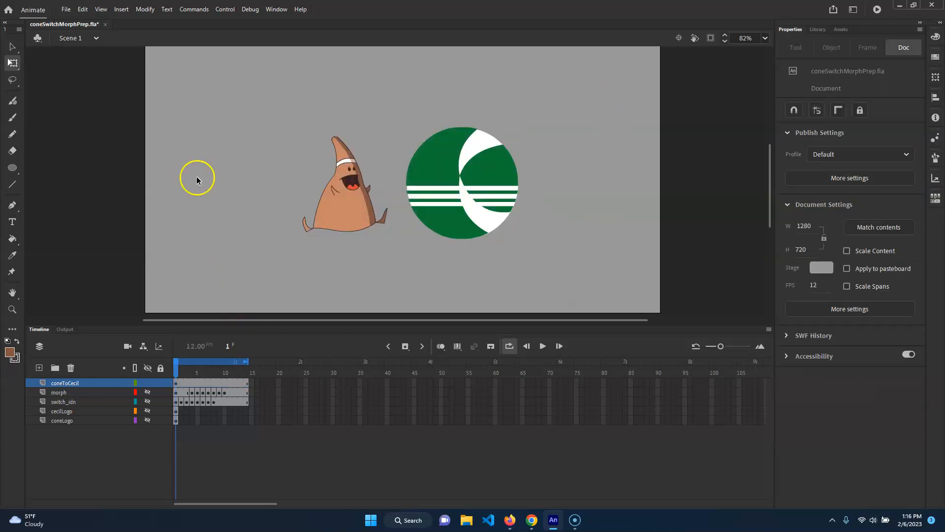
left_click(489, 170)
left_click(379, 152)
left_click(359, 235)
left_click(293, 227)
left_click(307, 235)
left_click(407, 268)
Step: Insert a keyframe at frame 4 of the coneToCecil layer
left_click(195, 379)
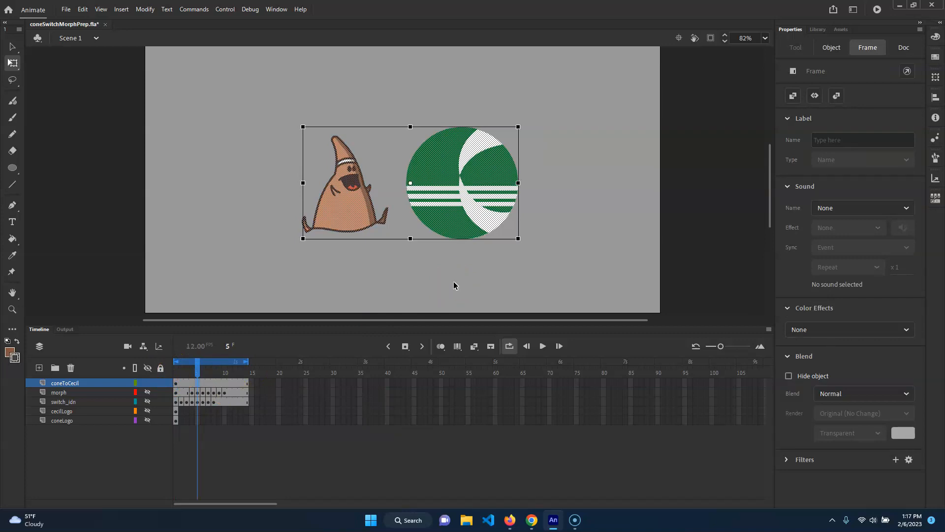
left_click(188, 372)
left_click(191, 383)
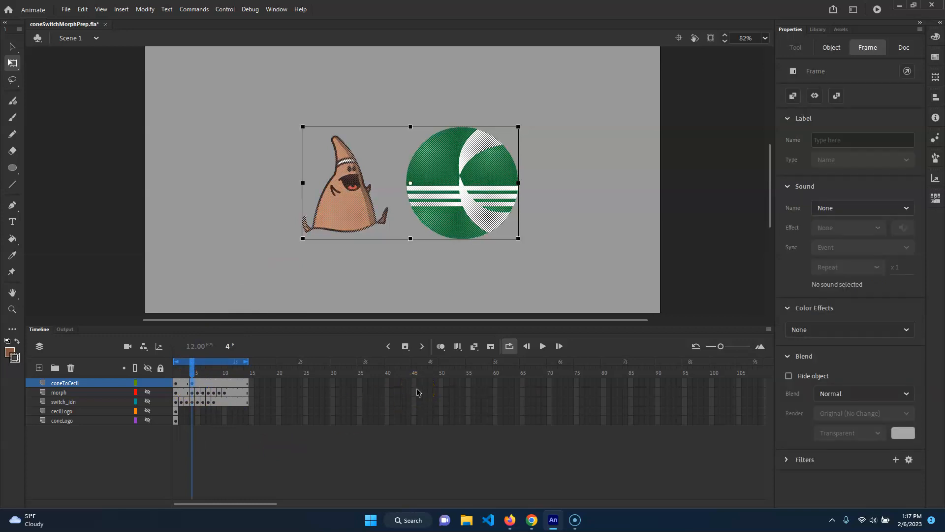
left_click(344, 288)
left_click(192, 365)
Step: Delete the green circle logo from frame 1 of the coneToCecil layer
left_click(176, 383)
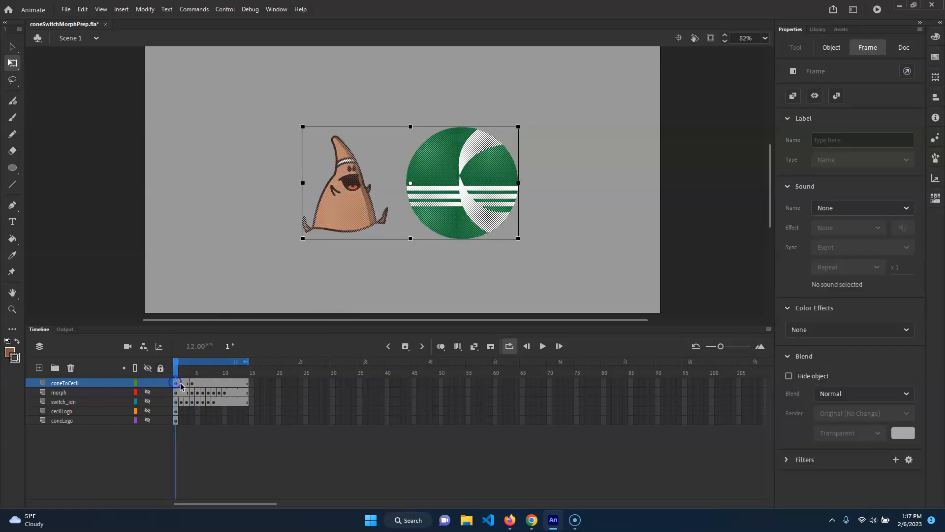
left_click(626, 123)
left_click_drag(574, 78, 401, 289)
key("Delete")
Step: Delete the cone character from frame 4 of the coneToCecil layer
left_click(193, 368)
left_click_drag(325, 175, 397, 284)
key("Delete")
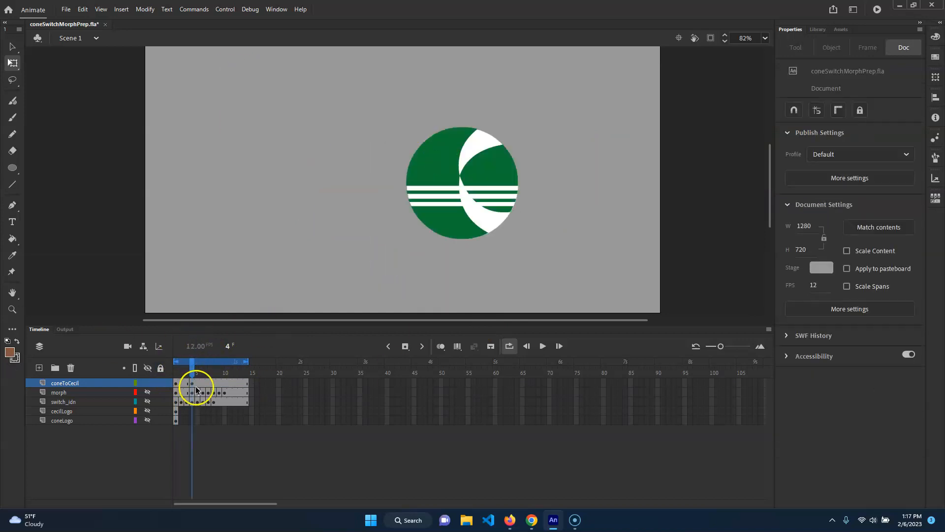
Step: Insert a keyframe of the cone character at frame 2 of the coneToCecil layer
left_click_drag(191, 368, 174, 380)
left_click_drag(436, 71, 247, 285)
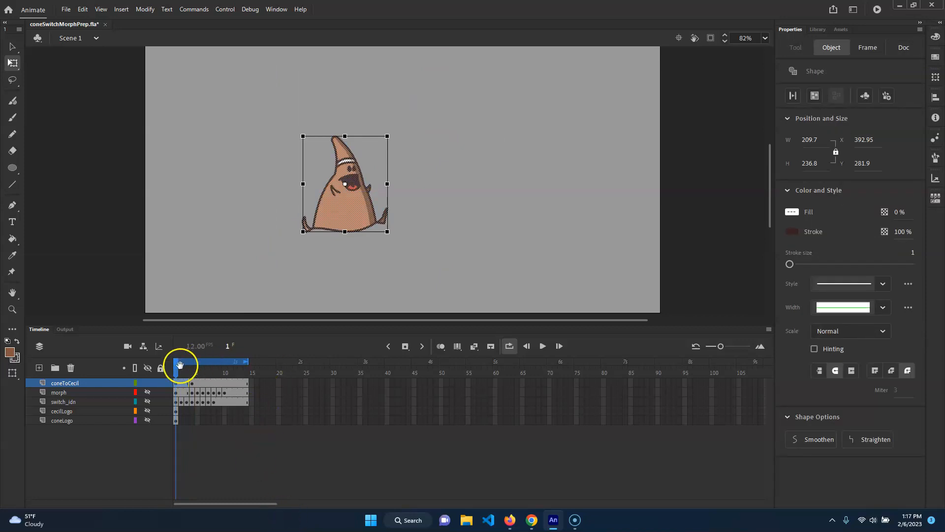
left_click(180, 384)
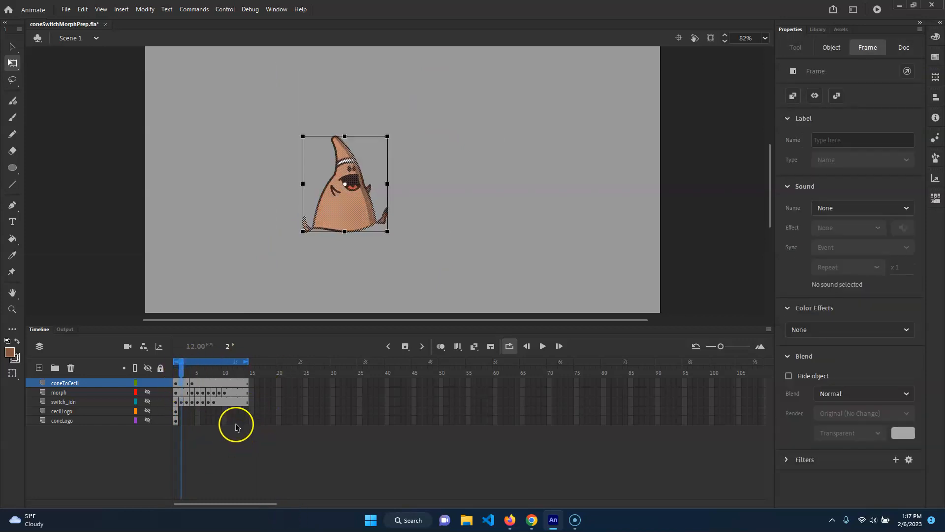
right_click(182, 382)
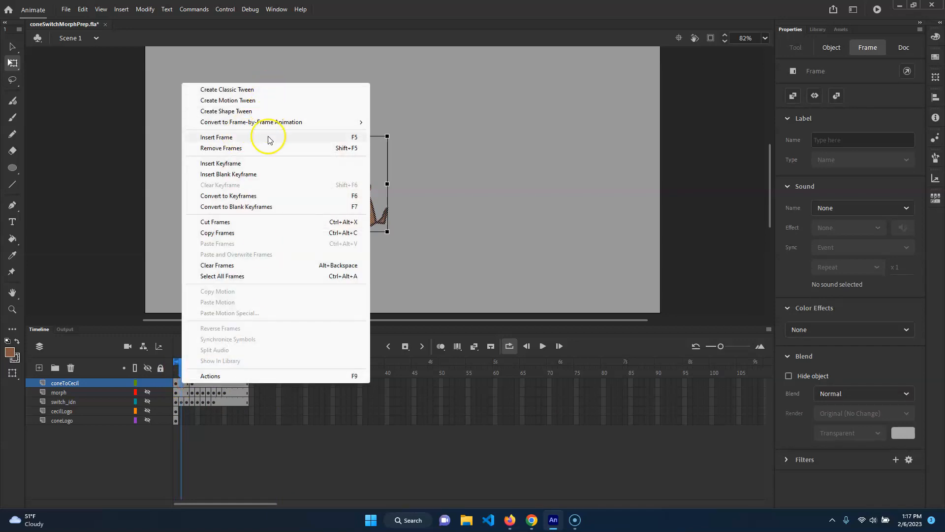
left_click(254, 163)
left_click_drag(182, 368, 245, 372)
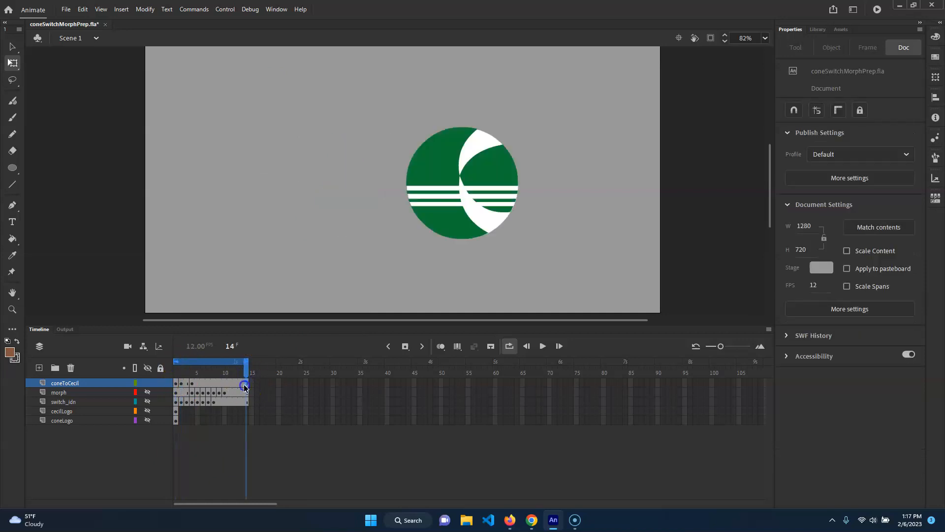
left_click(244, 384)
left_click(279, 393)
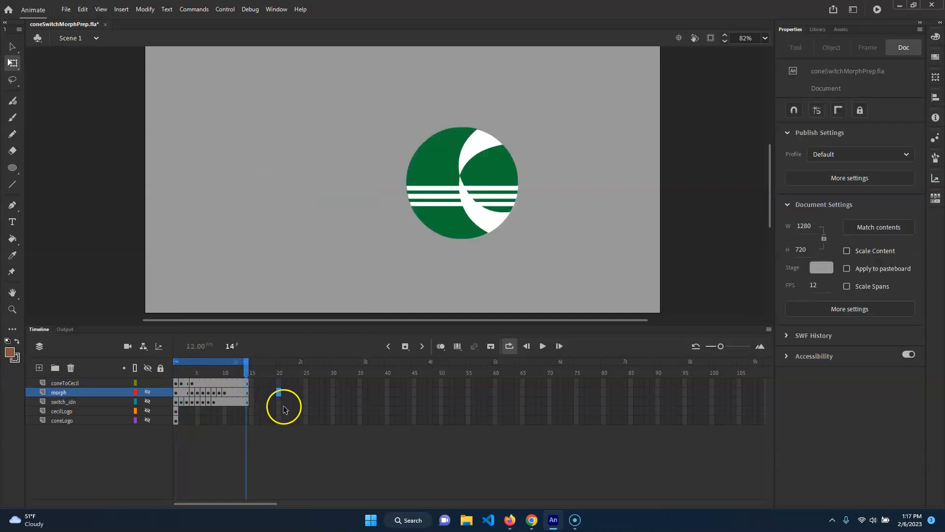
right_click(278, 392)
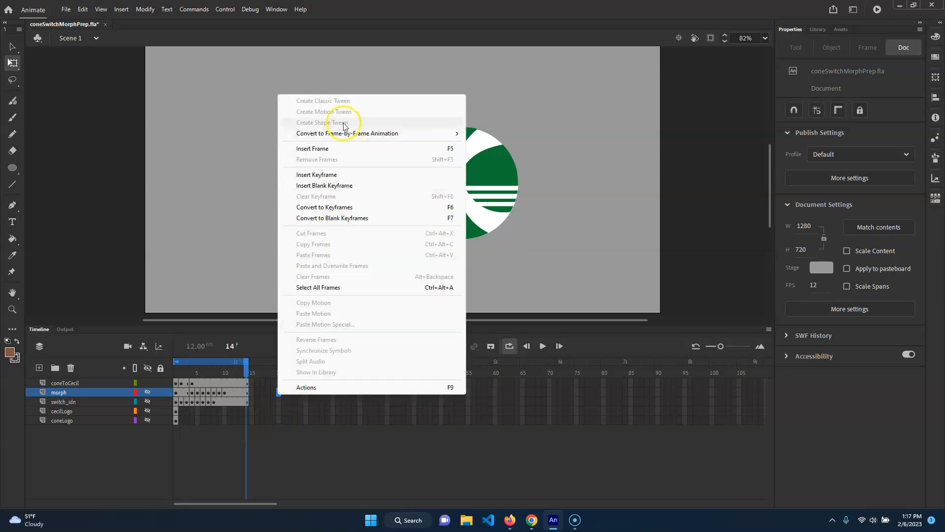
left_click(286, 443)
Step: Turn on onion skinning and nudge the cone character on frame 2 of coneToCecil rightward to about X 402, Y 282
left_click_drag(246, 369, 183, 379)
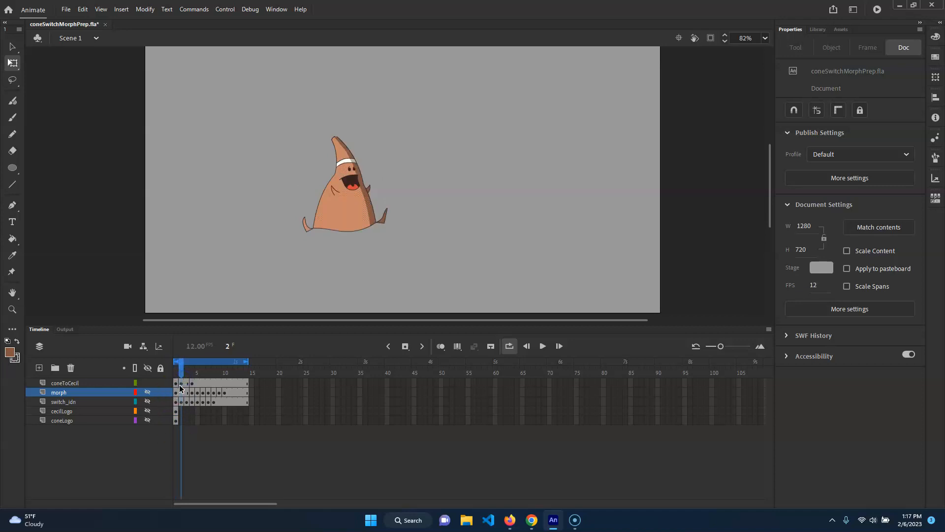
left_click(179, 384)
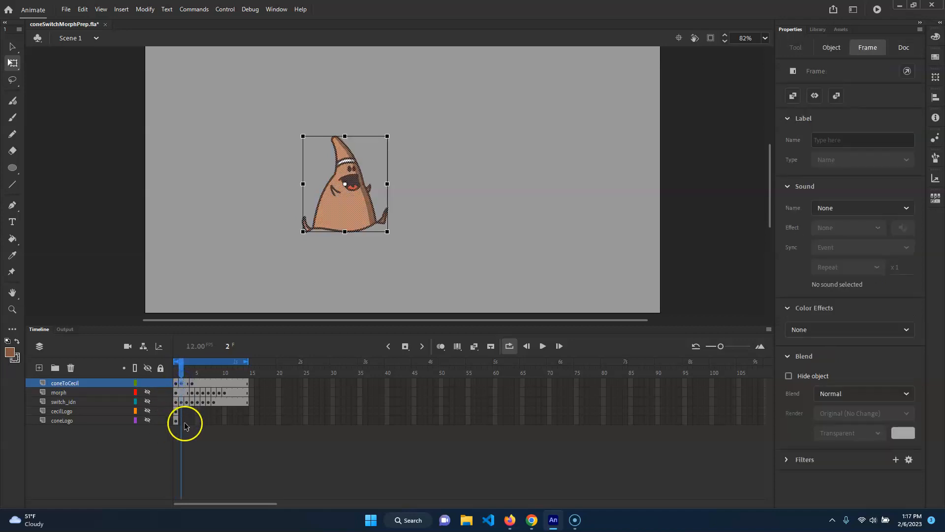
left_click(441, 346)
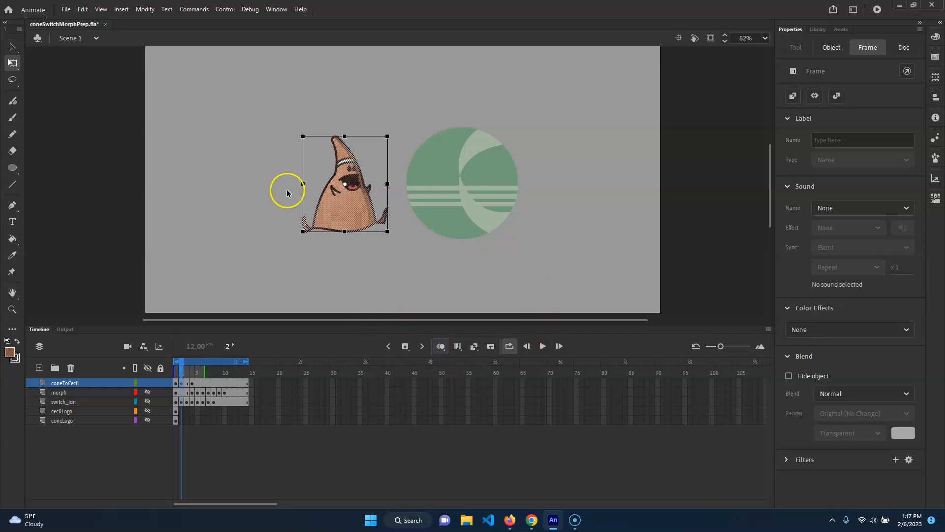
key("ctrl+equal")
left_click_drag(586, 184, 486, 169)
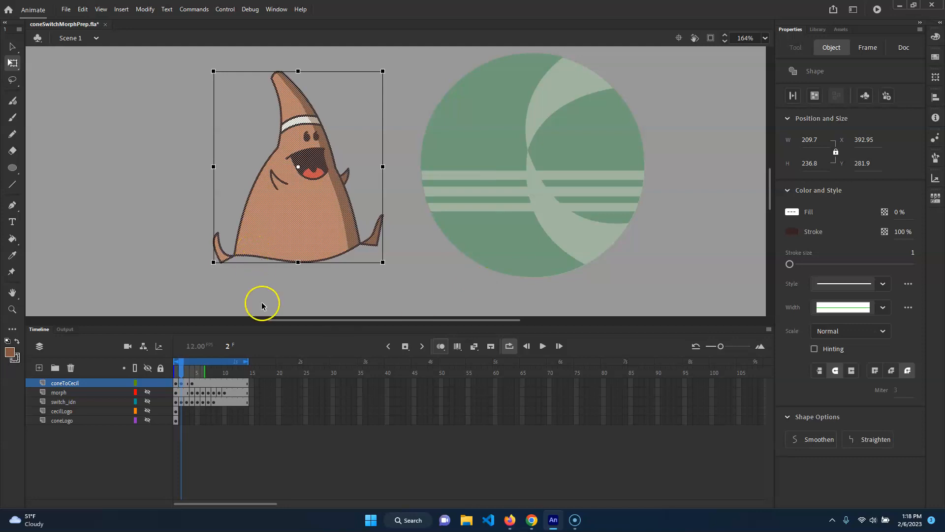
left_click_drag(301, 227, 307, 228)
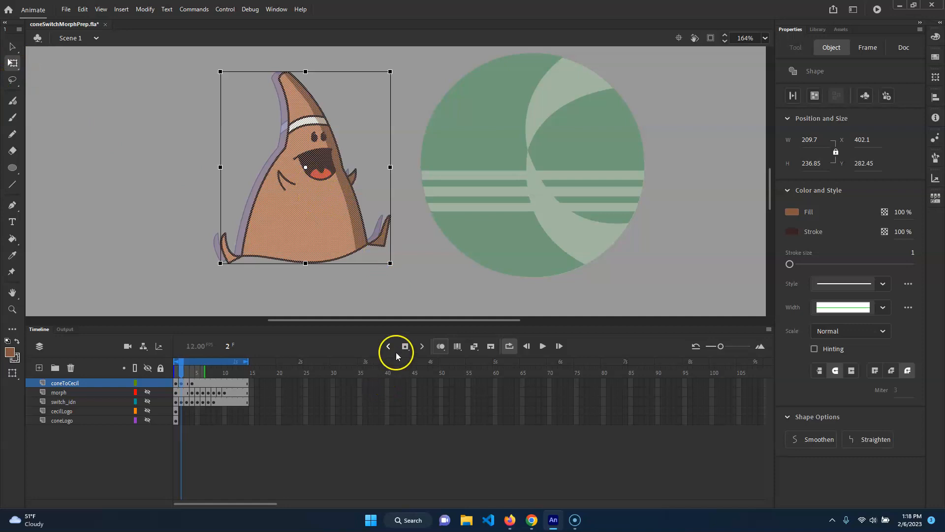
Step: Insert a keyframe of the cone character at frame 3 of the coneToCecil layer
left_click(180, 376)
left_click_drag(179, 375, 187, 378)
left_click(441, 193)
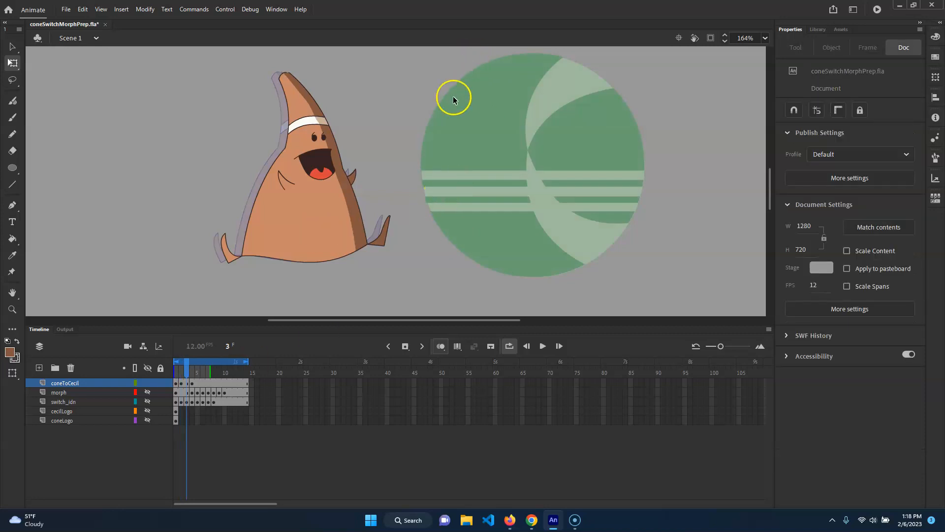
left_click(187, 383)
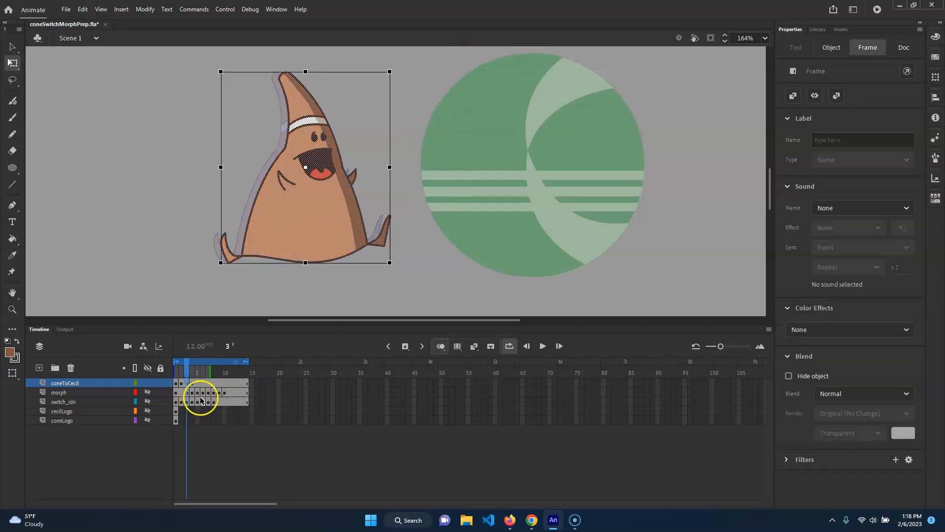
Step: On frame 3, move the cone to about X 486 toward the logo, then squash, widen and lean it backward from its base
left_click_drag(323, 217, 391, 216)
left_click(374, 169)
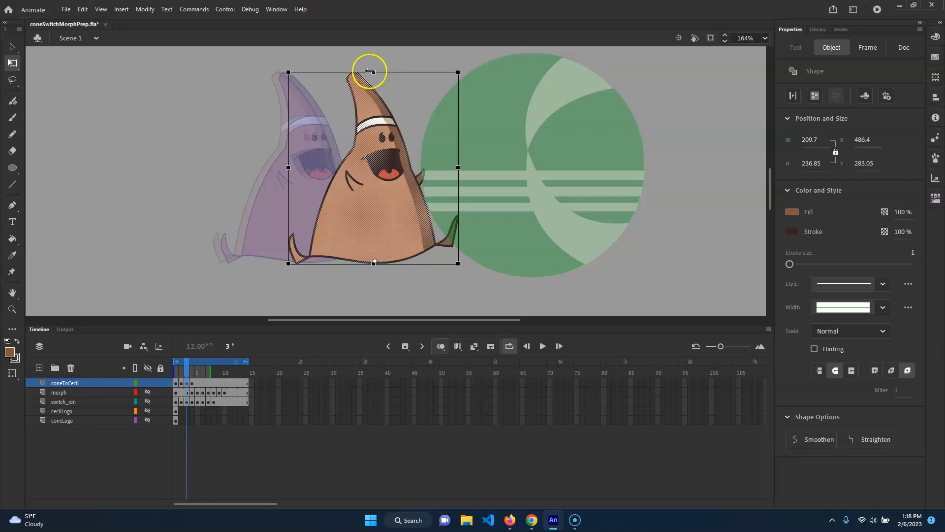
left_click_drag(375, 74, 384, 95)
left_click_drag(281, 179, 266, 179)
Step: Insert keyframes of the green circle logo at frames 5 and 6 of the coneToCecil layer
mouse_move(185, 364)
left_mouse_down()
mouse_move(179, 370)
mouse_move(193, 370)
left_mouse_up()
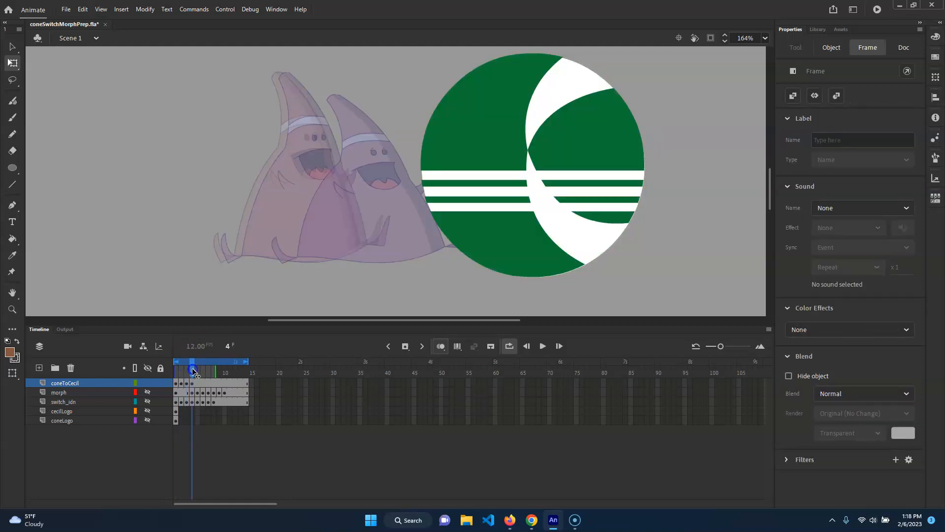
left_click(539, 131)
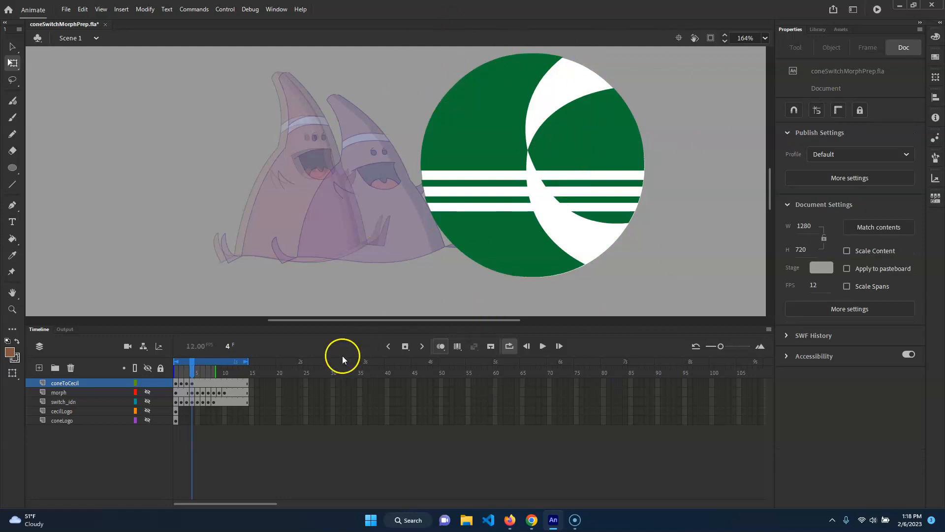
left_click(198, 384)
left_click(203, 385)
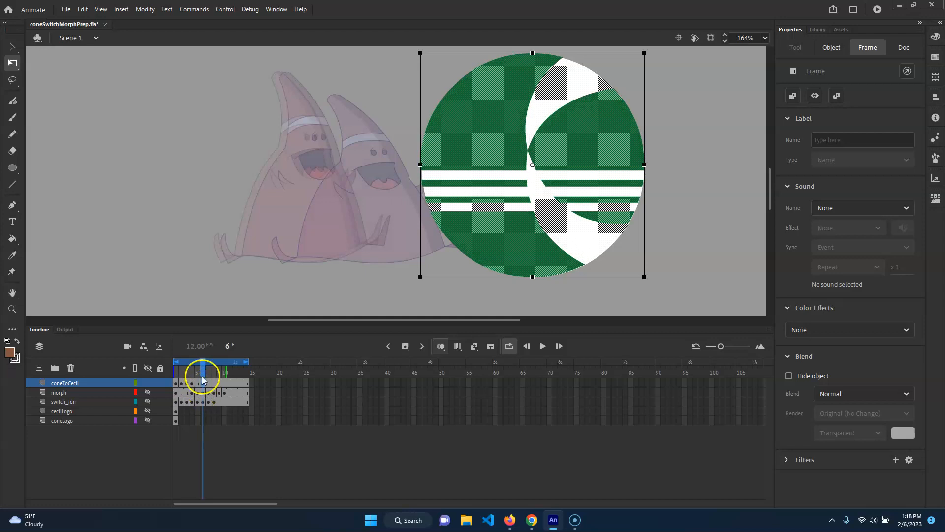
left_click(197, 384)
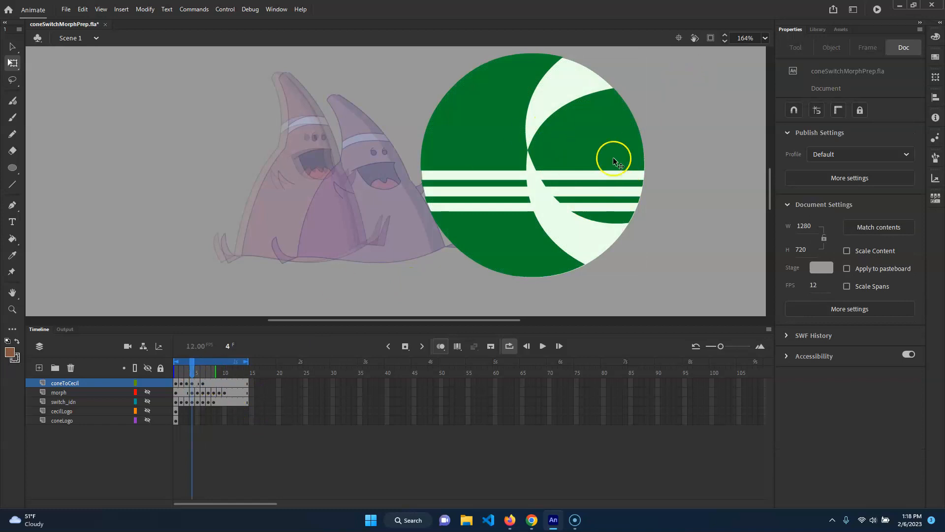
left_click(199, 383)
Step: On frame 4, move the logo left toward the cone and squash it from its base to about 266 wide by 211 tall
left_click(188, 372)
left_click(192, 372)
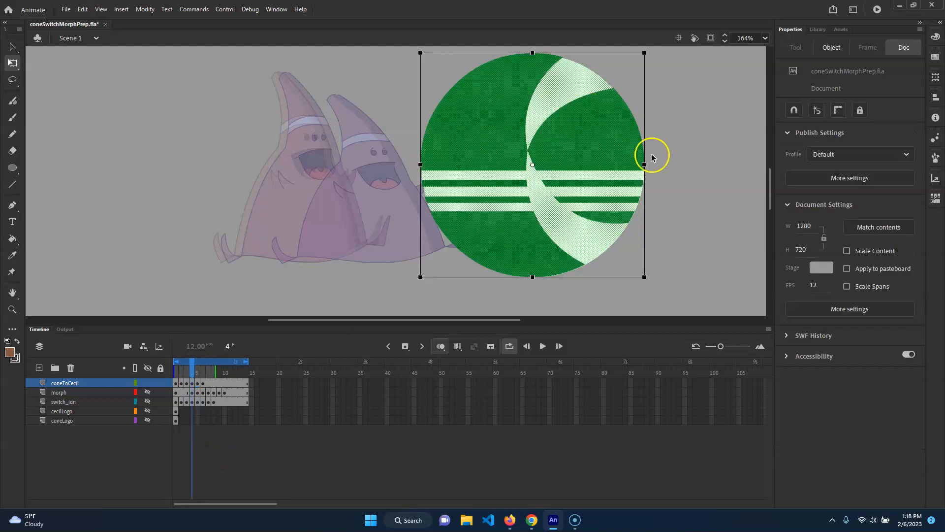
left_click_drag(640, 215, 584, 217)
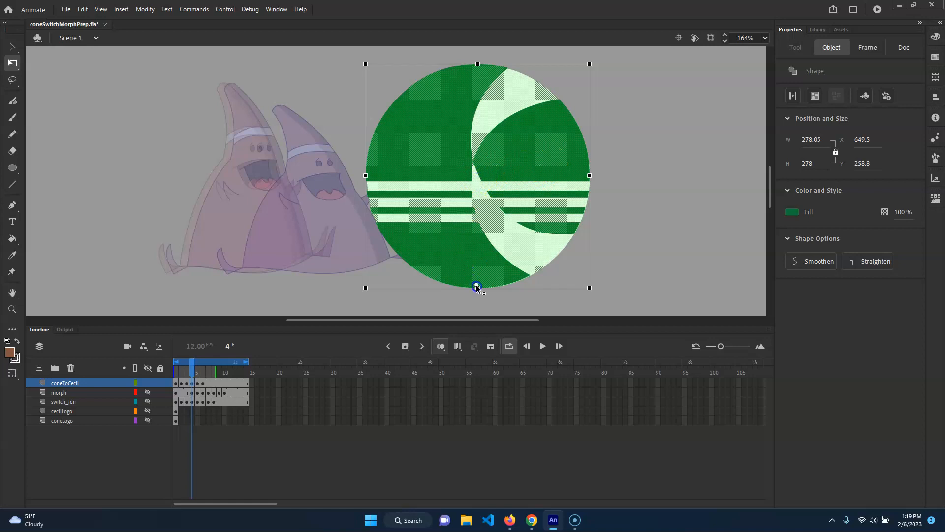
left_click_drag(542, 167, 506, 161)
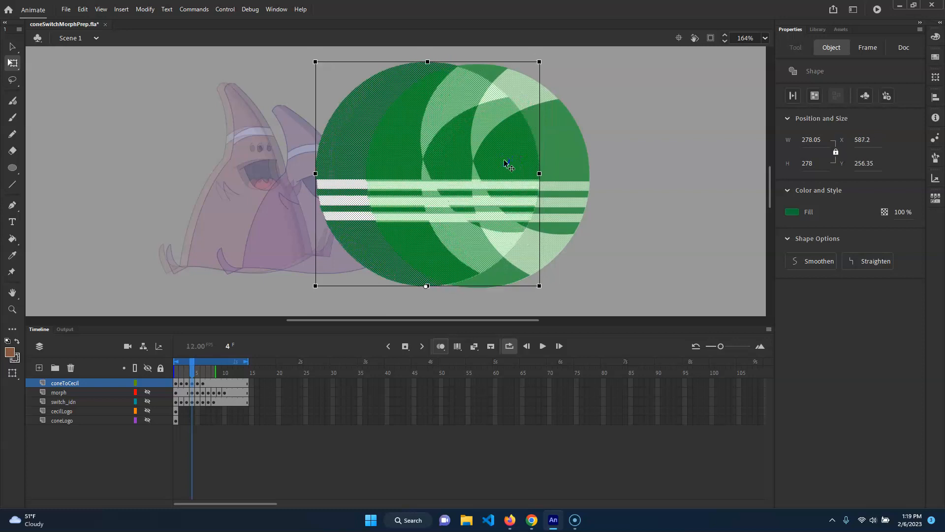
left_click_drag(428, 61, 429, 91)
left_click_drag(316, 187, 304, 187)
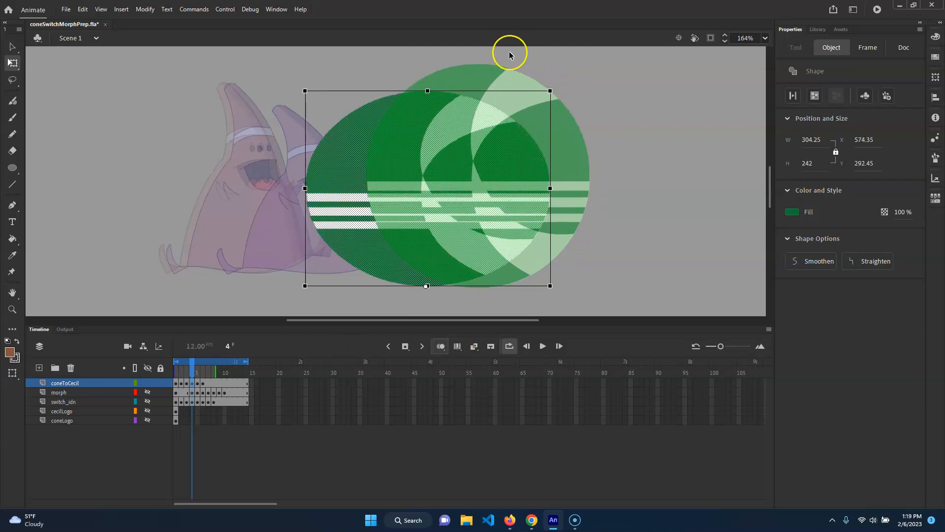
left_click_drag(551, 90, 536, 97)
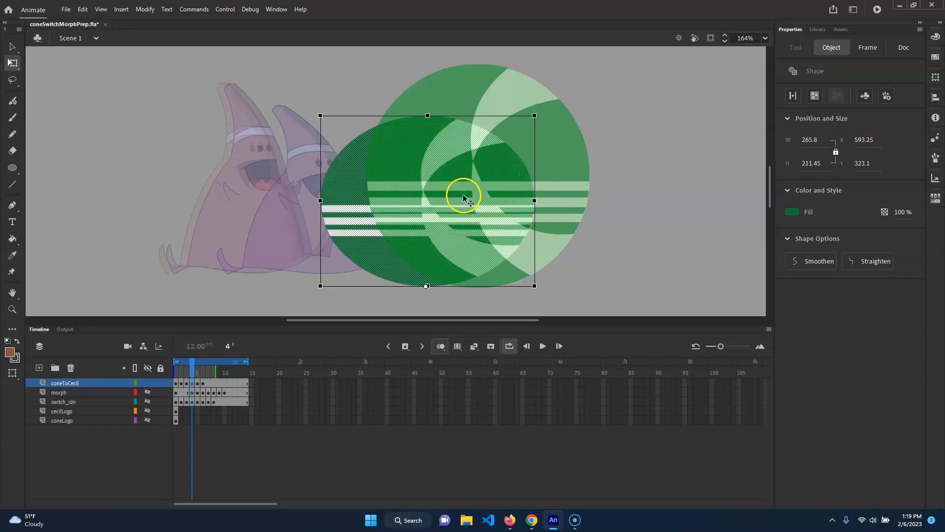
Step: On frame 5, shrink the logo and stretch it upward to about 227 wide by 261 tall, at about X 665, Y 274
left_click_drag(190, 373, 197, 372)
left_click(565, 186)
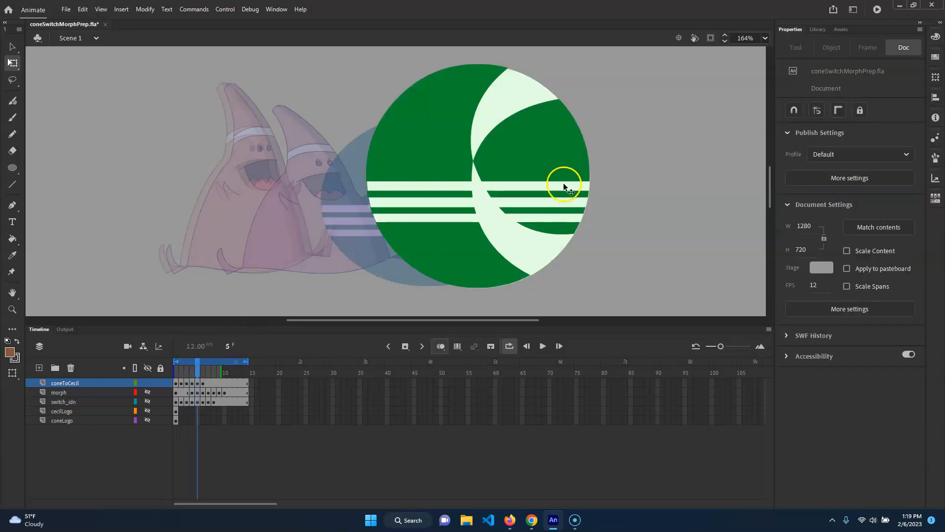
left_click(554, 156)
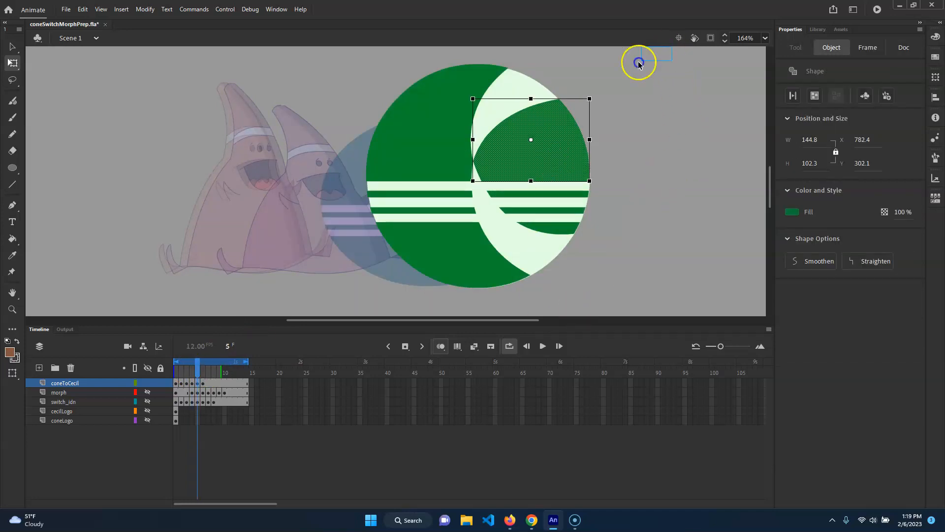
left_click(197, 383)
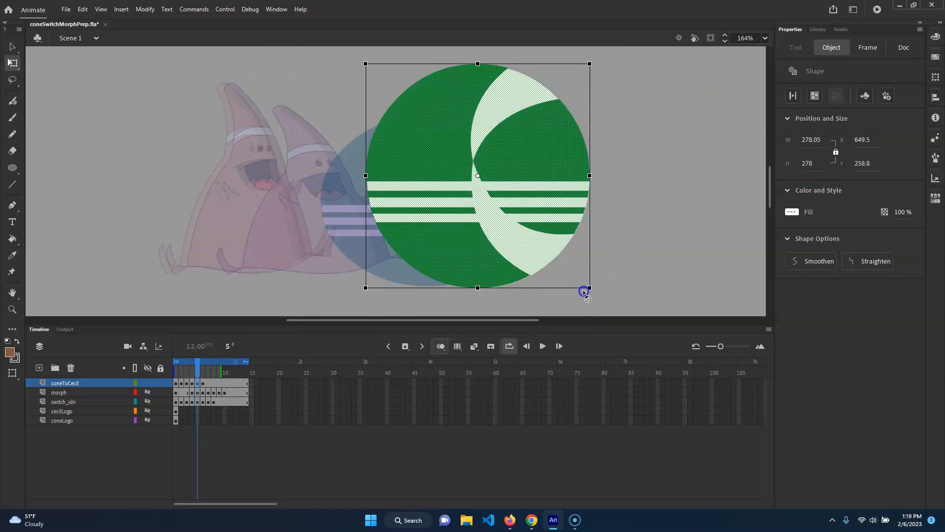
left_click_drag(592, 289, 578, 284)
left_click_drag(508, 218, 501, 227)
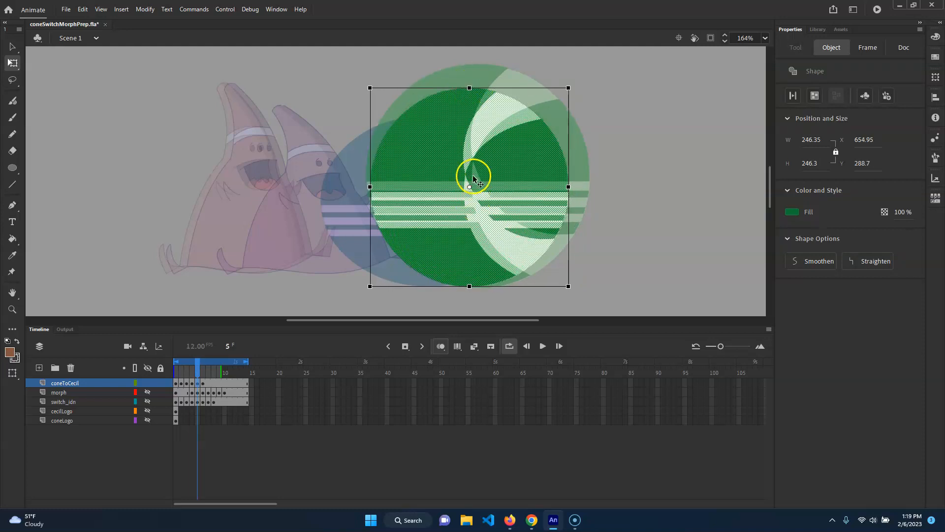
mouse_move(469, 88)
left_mouse_down()
mouse_move(471, 68)
mouse_move(470, 76)
left_mouse_up()
left_click(568, 183)
left_click_drag(569, 181, 561, 182)
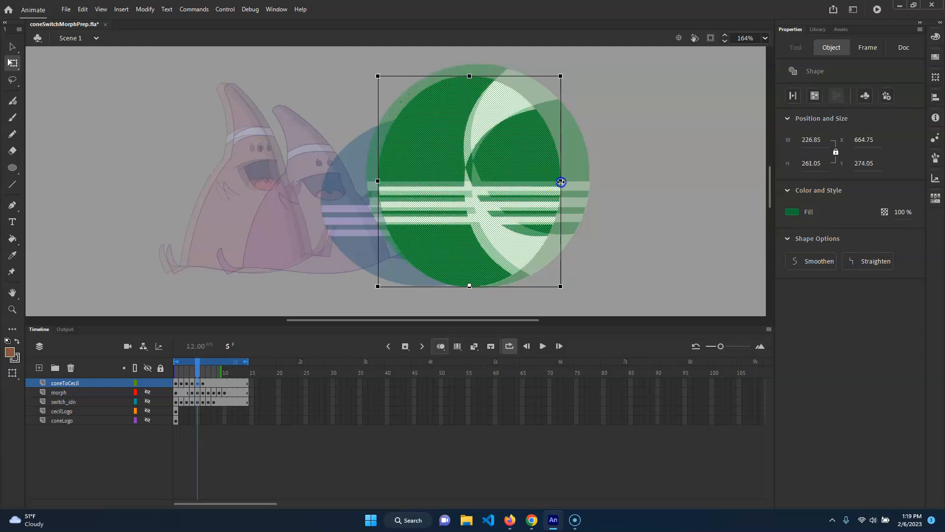
Step: On frame 6, scale the logo proportionally to about 241 by 241 and place it at about X 672, Y 297
left_click(197, 373)
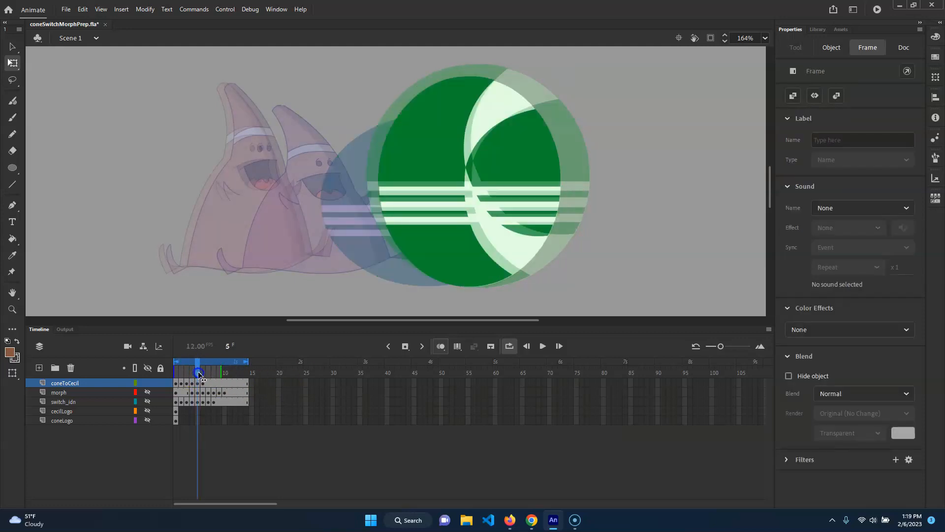
left_click_drag(199, 374, 203, 374)
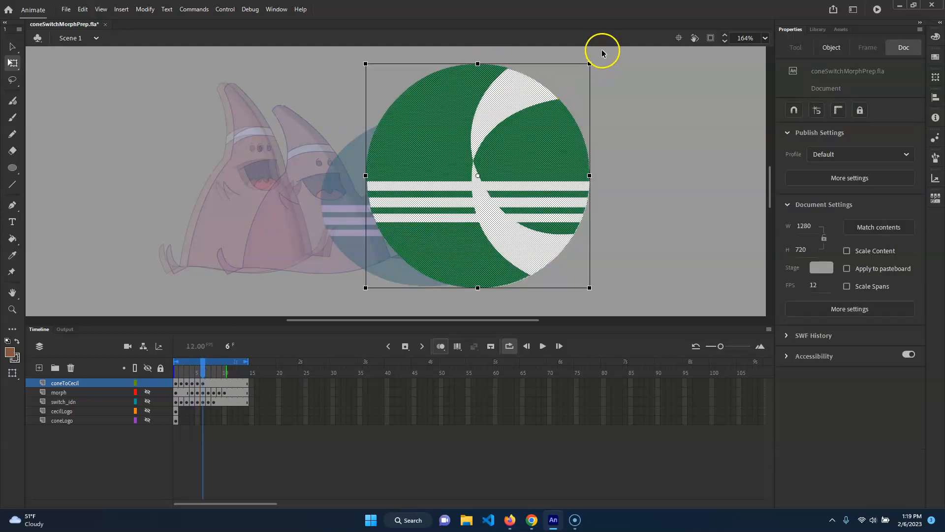
left_click_drag(588, 64, 581, 72)
key("ctrl+z")
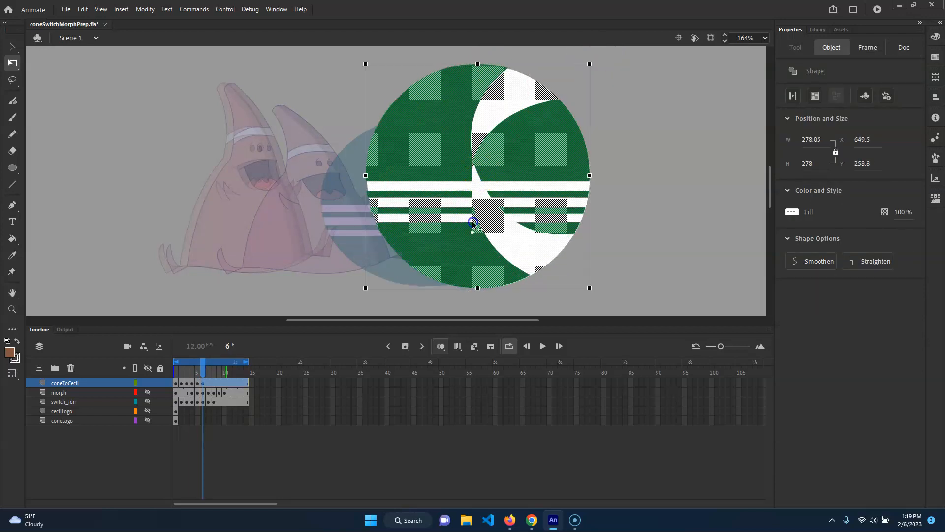
left_click_drag(589, 64, 576, 75)
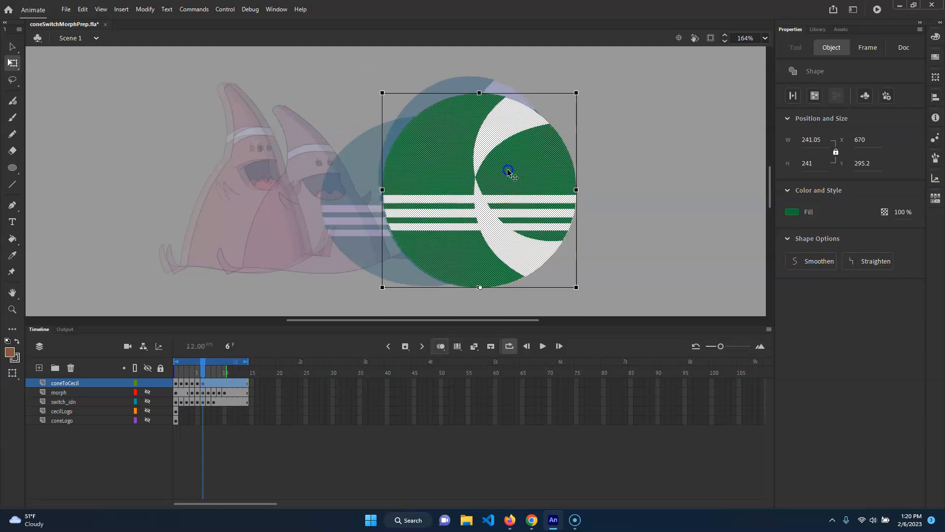
left_click_drag(507, 171, 511, 172)
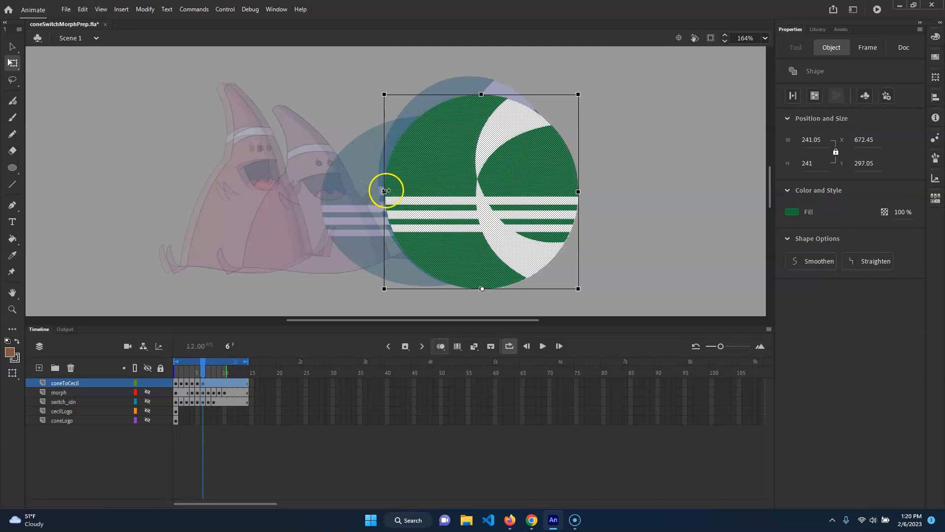
Step: Shift the coneToCecil keyframes at frames 2 to 6 two frames later, to frames 4 to 8, and turn off onion skinning
left_click_drag(203, 370, 141, 369)
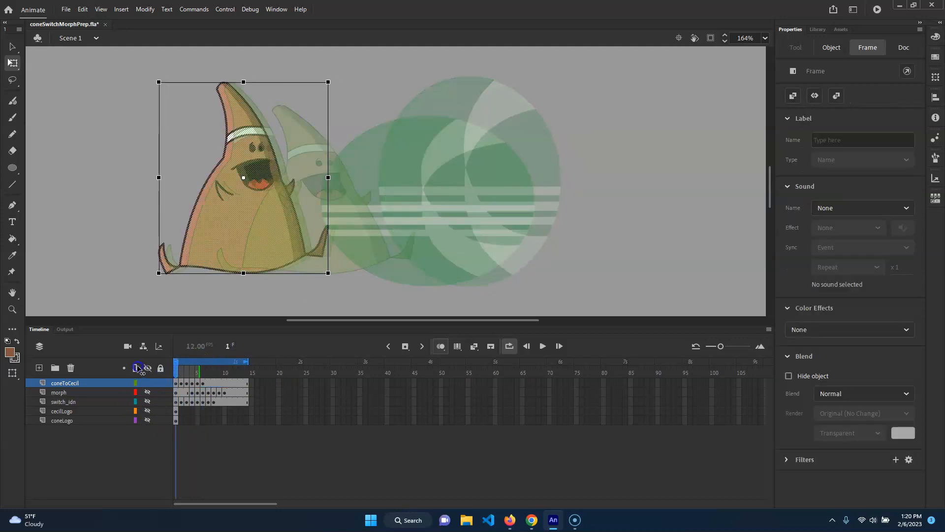
left_click(180, 383)
mouse_move(181, 373)
left_mouse_down()
mouse_move(173, 373)
mouse_move(198, 374)
mouse_move(176, 375)
mouse_move(187, 387)
left_mouse_up()
left_click(181, 384)
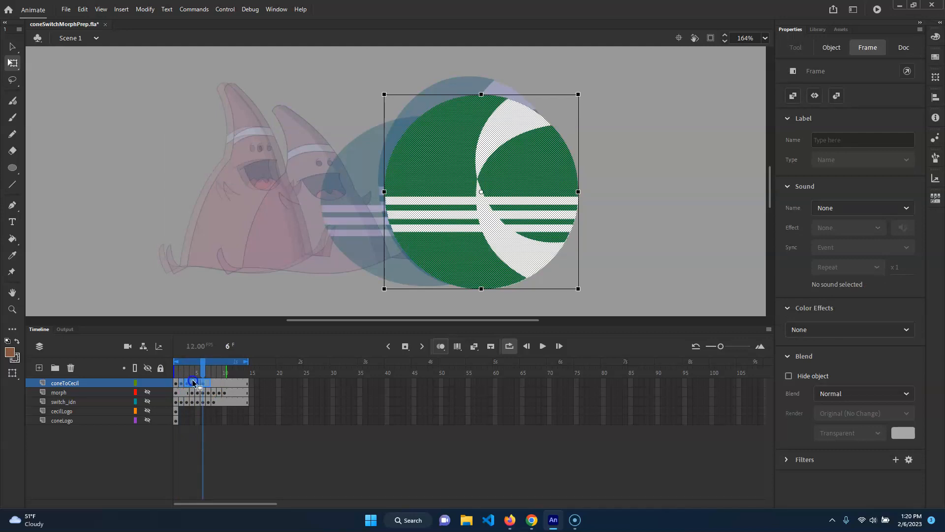
mouse_move(195, 372)
left_mouse_down()
mouse_move(180, 370)
mouse_move(219, 368)
mouse_move(123, 366)
mouse_move(194, 370)
left_mouse_up()
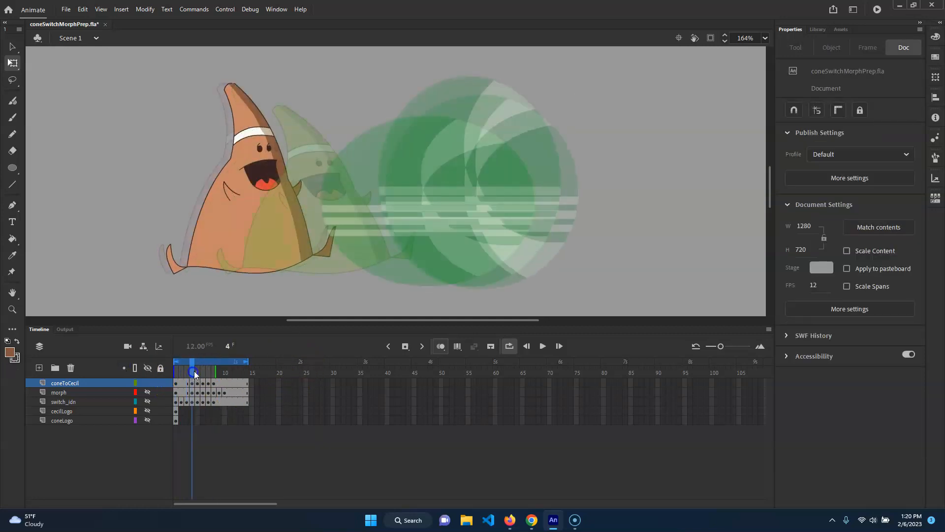
left_click(442, 346)
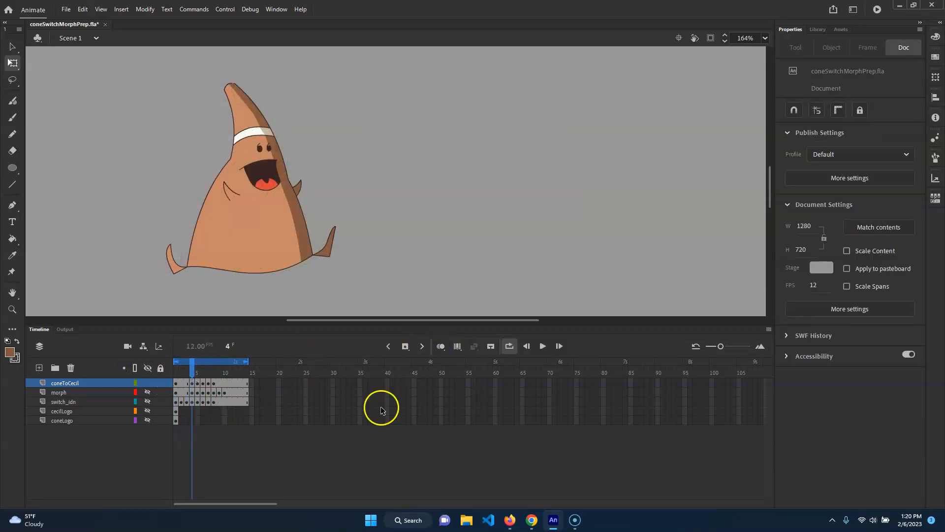
Step: Step through the shifted coneToCecil keyframes and play the switch animation back from frame 1
left_click(198, 369)
left_click(203, 378)
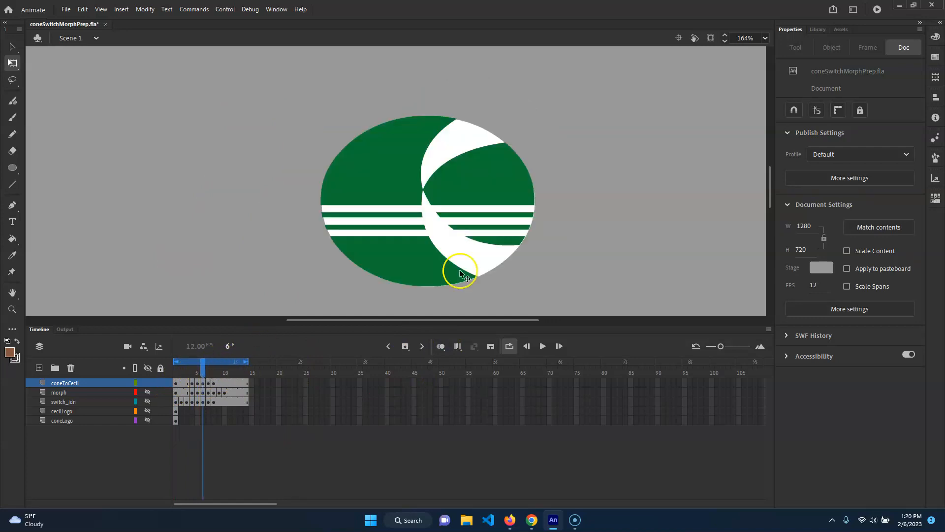
left_click(211, 371)
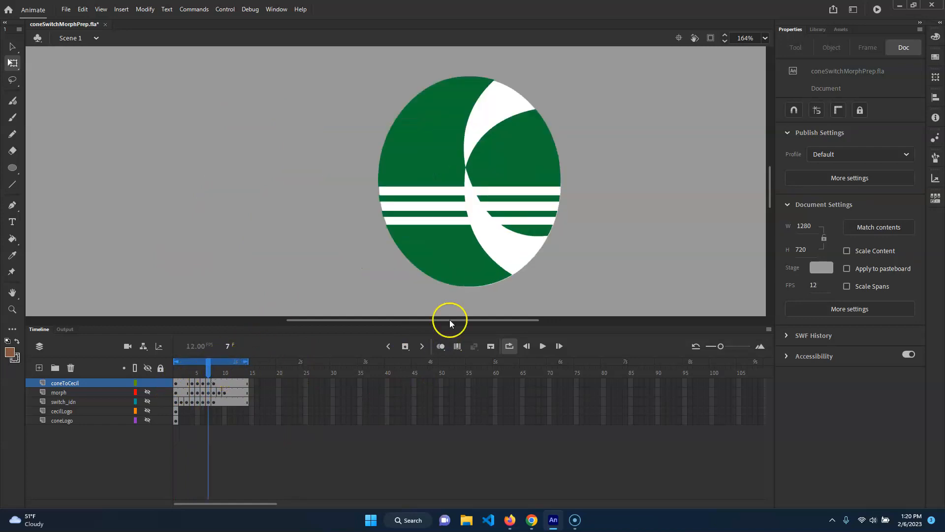
left_click(213, 372)
left_click_drag(211, 378, 108, 352)
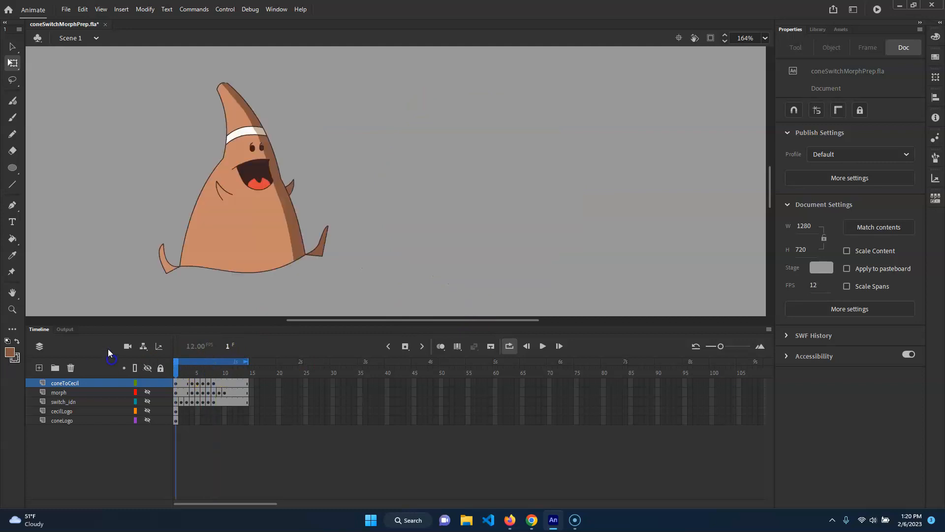
key("Return")
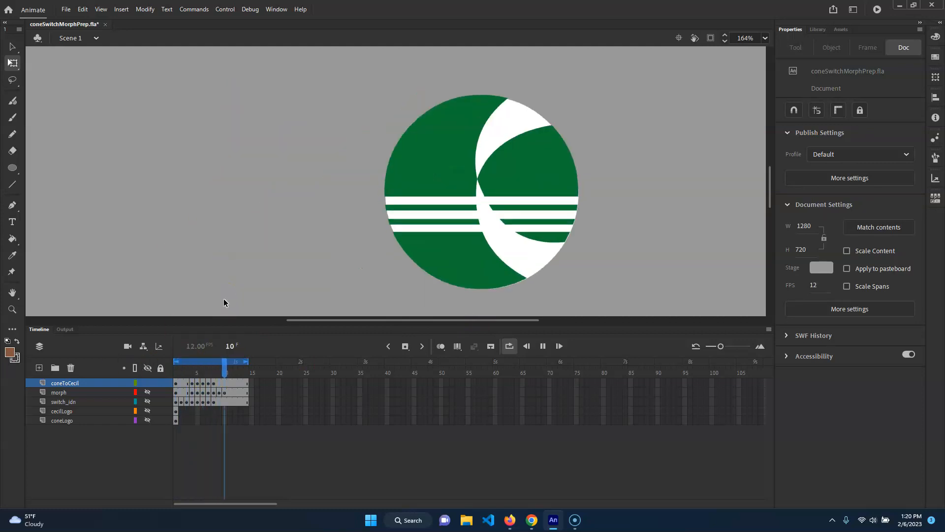